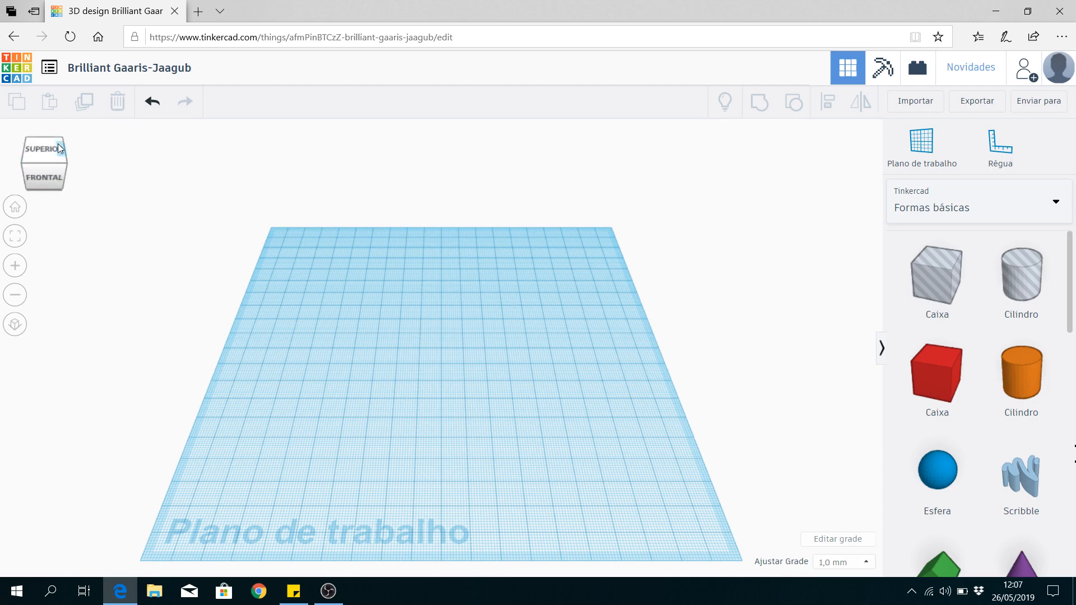
mouse_move(48, 177)
left_mouse_down()
mouse_move(49, 166)
mouse_move(33, 170)
mouse_move(54, 193)
left_mouse_up()
left_click(38, 176)
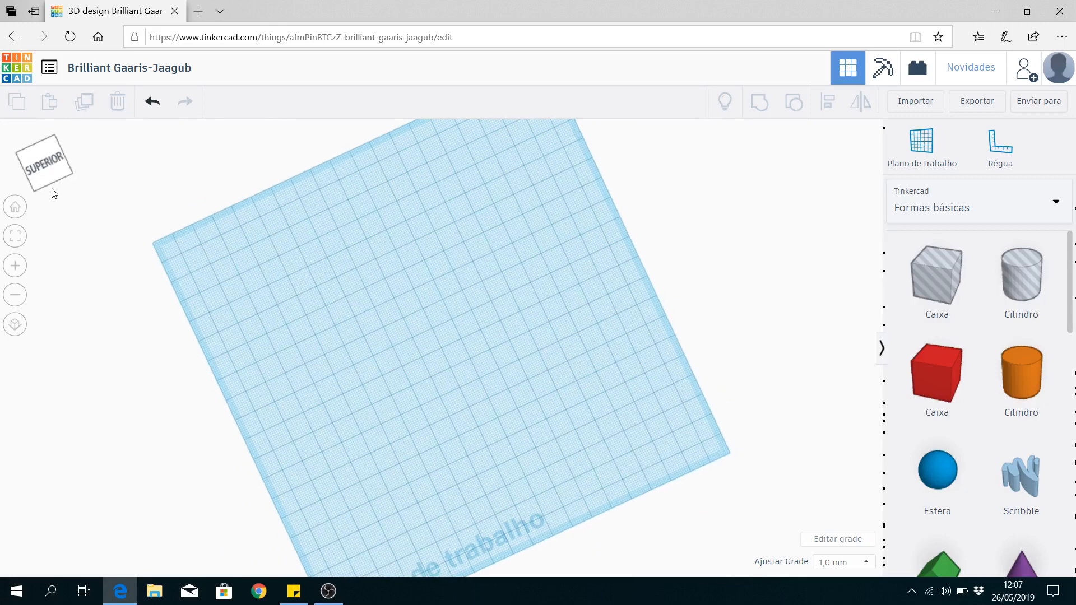
left_click(15, 213)
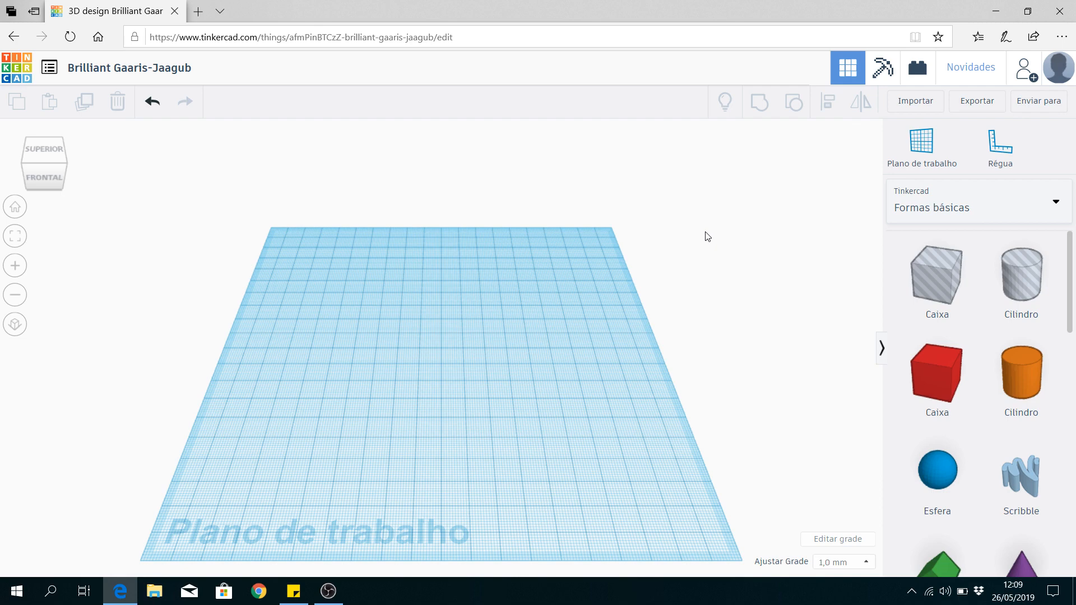
Place a Coração (heart) shape from the basic shapes near the middle of the workplane.
scroll(972, 372, "down", 10)
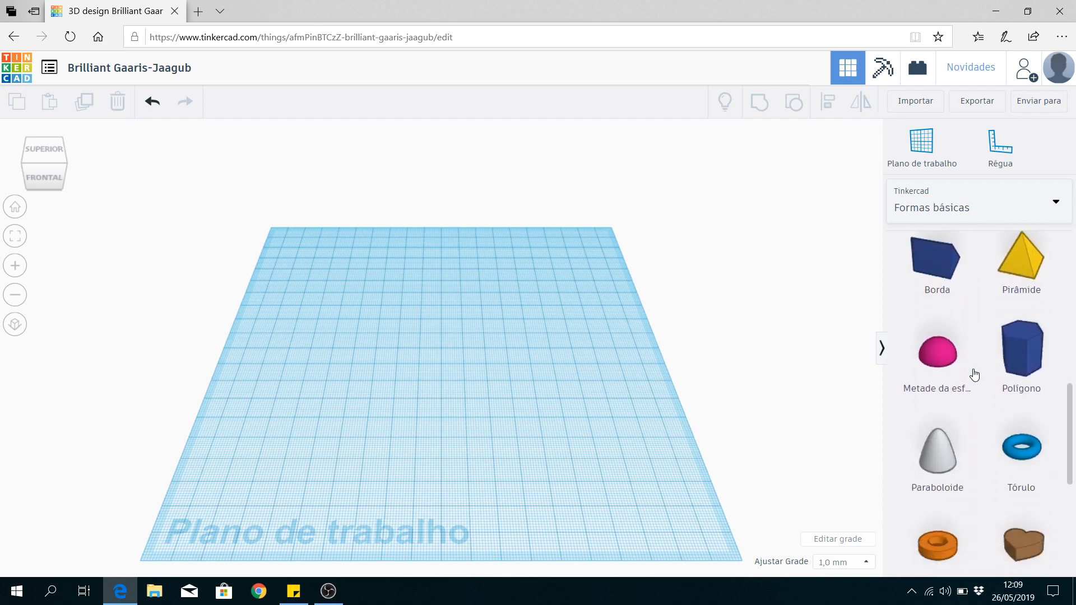
scroll(975, 375, "down", 3)
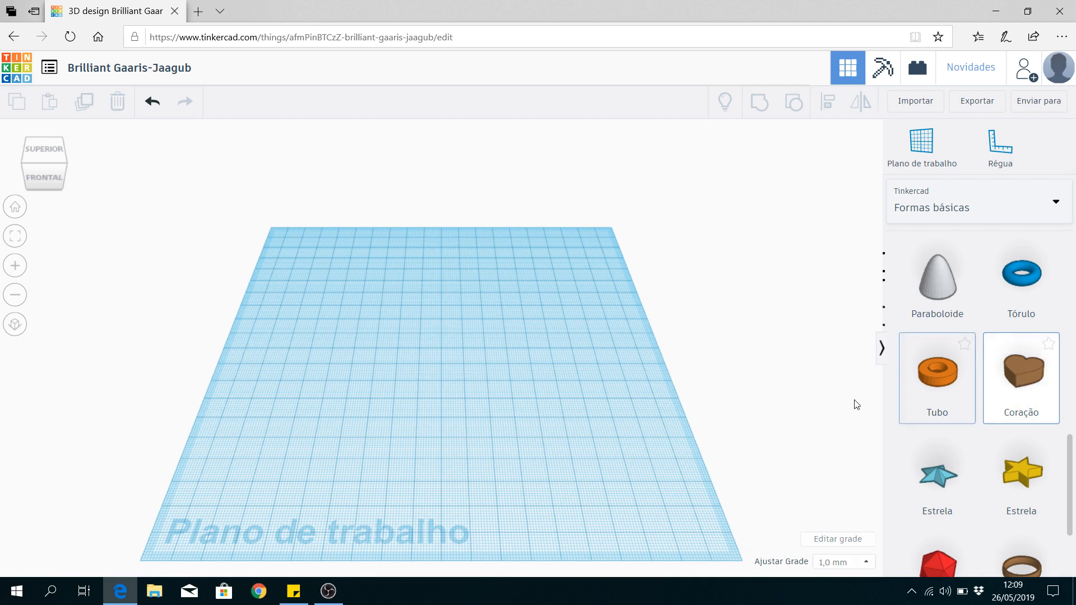
left_click_drag(857, 405, 433, 380)
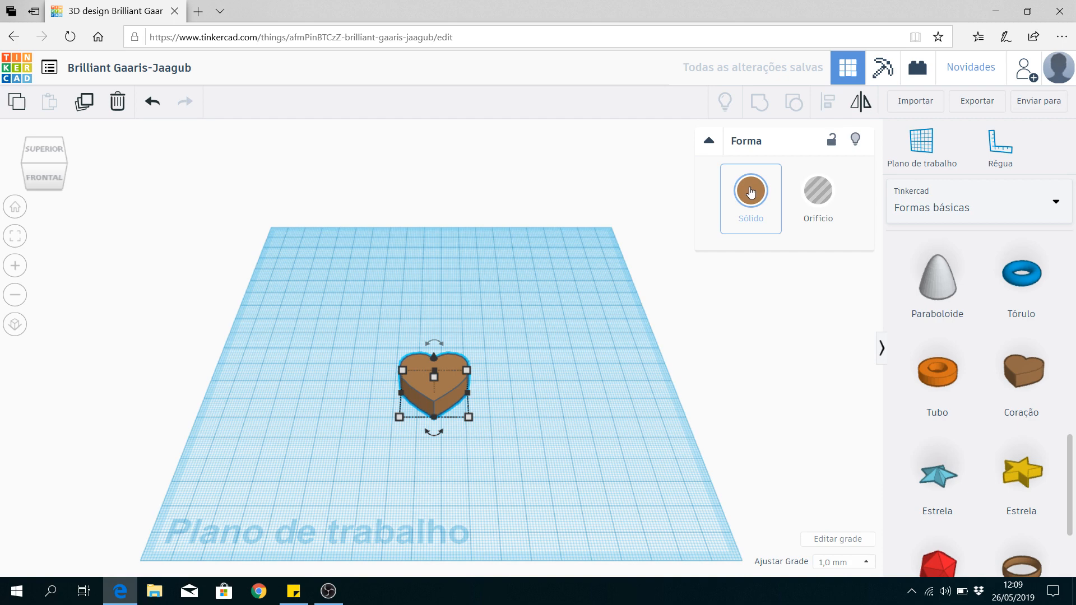
Try blue and green presets as the heart's solid colour.
left_click(751, 192)
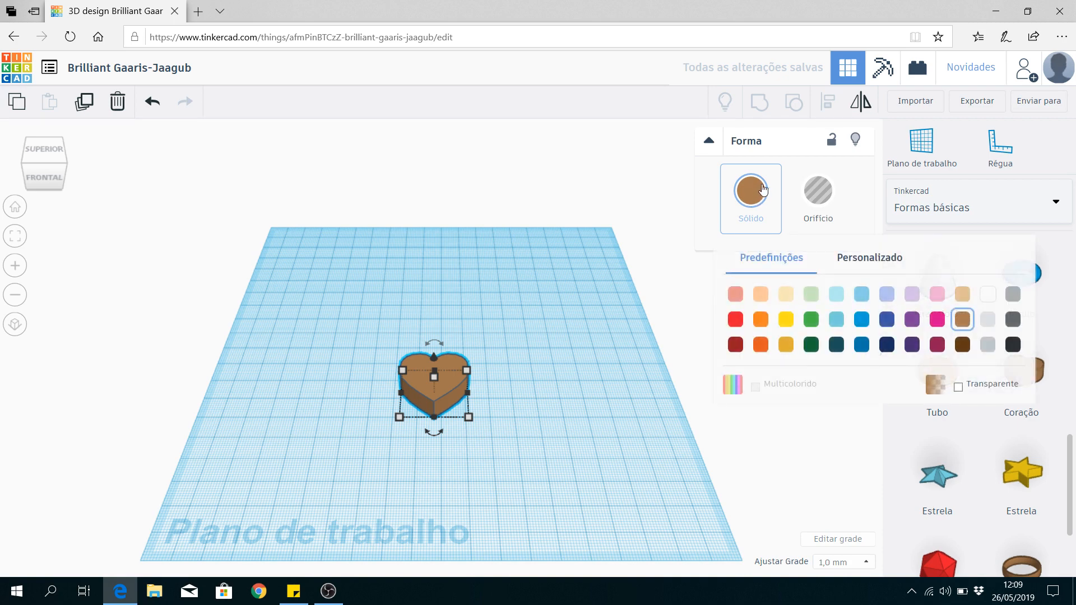
left_click(758, 194)
left_click(758, 194)
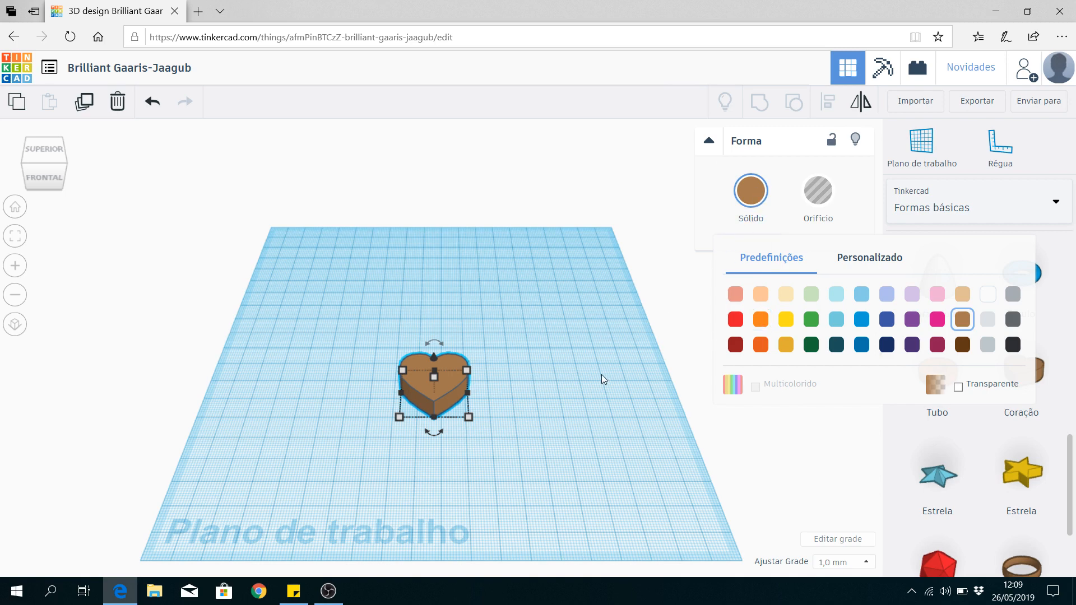
left_click(860, 320)
left_click(750, 202)
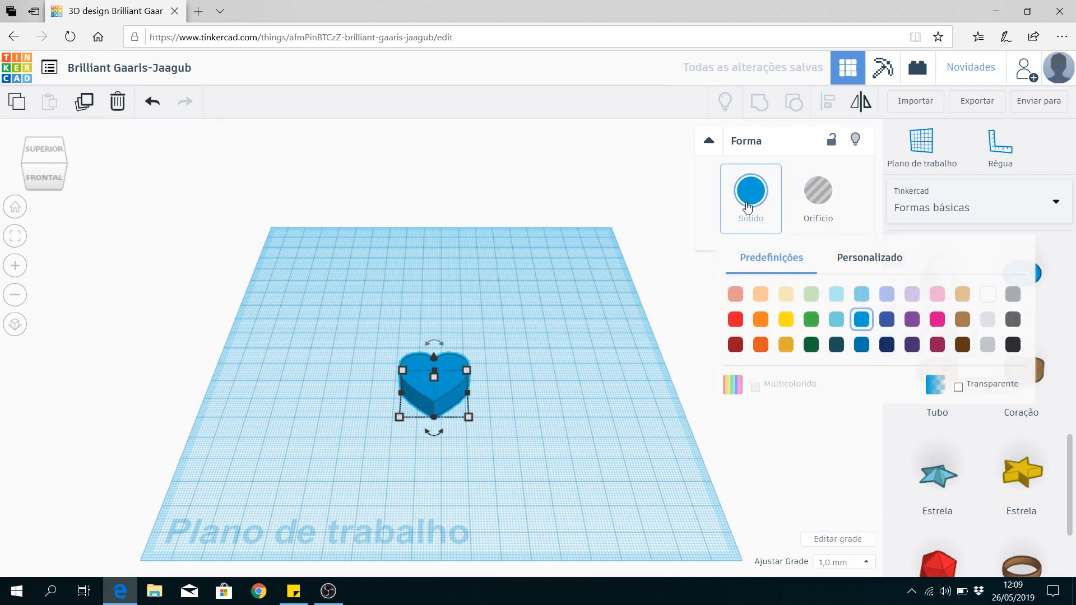
left_click(811, 320)
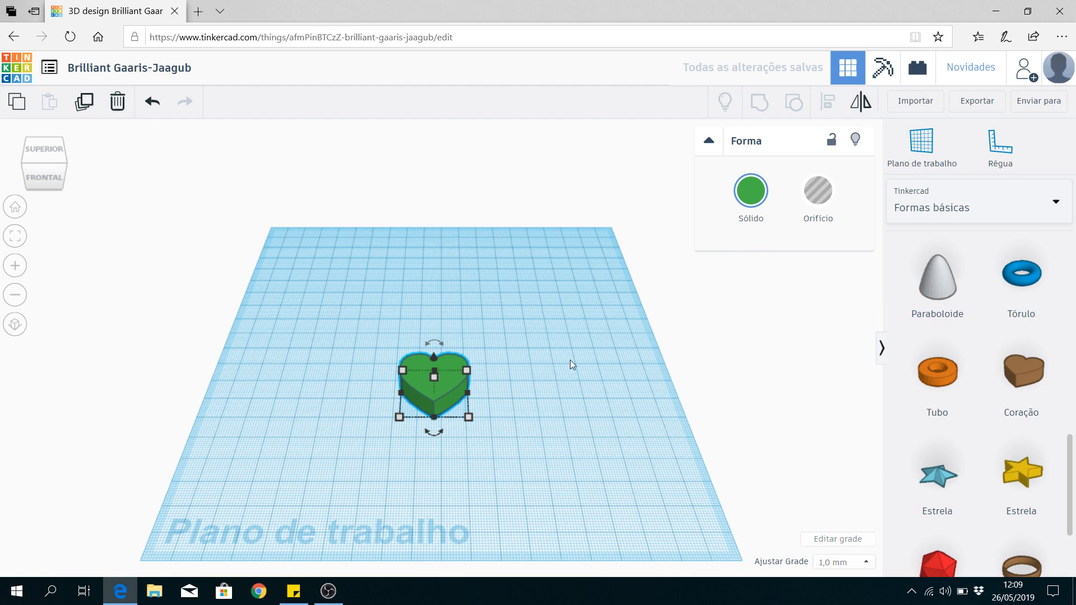
Set the heart's solid colour to the bright red preset.
left_click(756, 201)
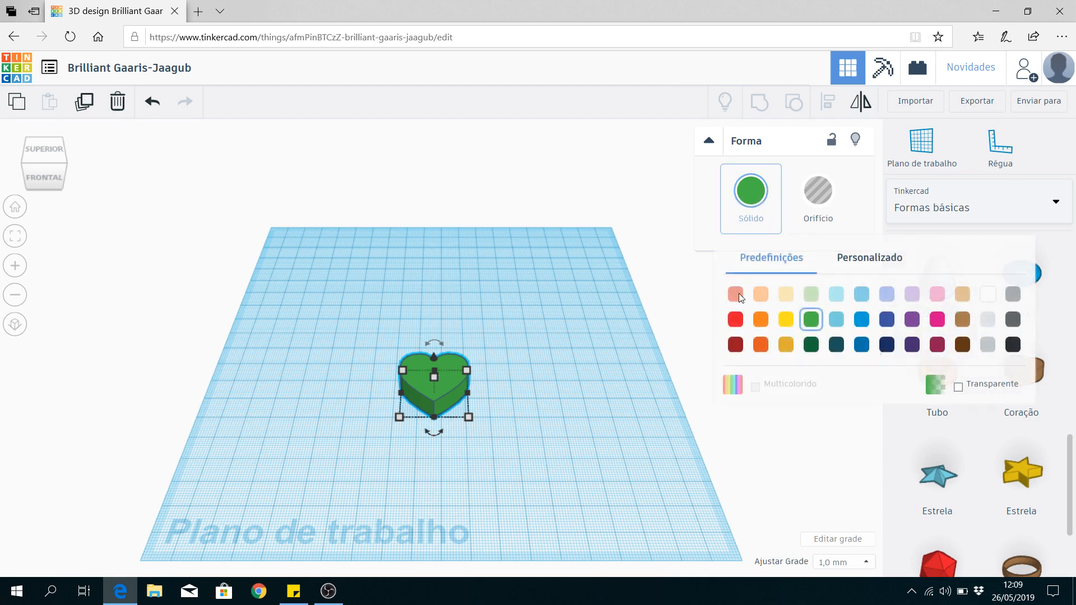
left_click(735, 320)
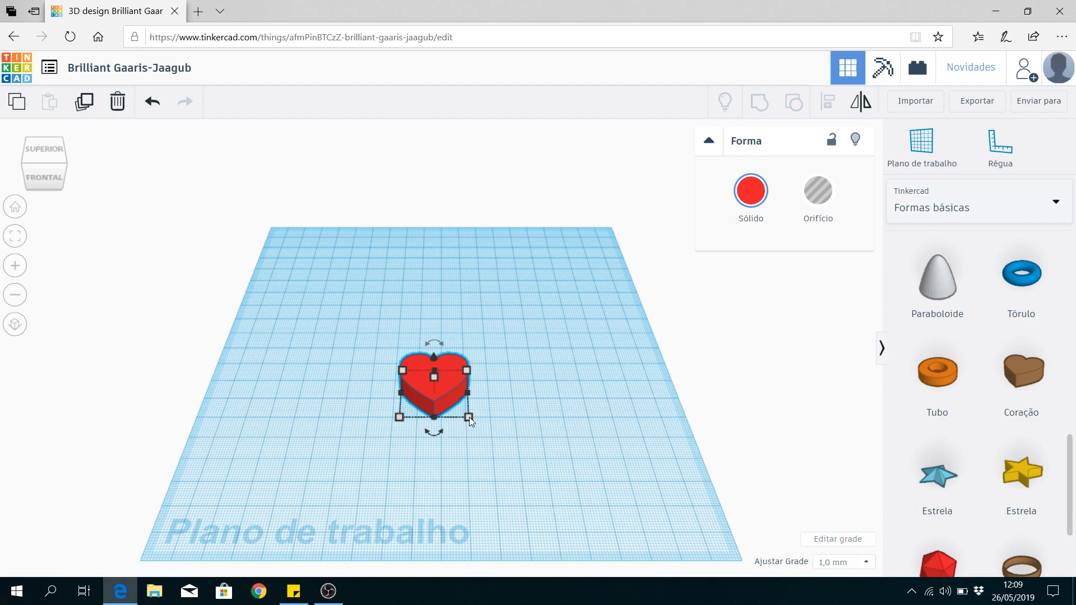
Enlarge the heart from its front corner to about 46 mm wide and 39 mm deep.
mouse_move(469, 417)
left_click_drag(470, 418, 469, 418)
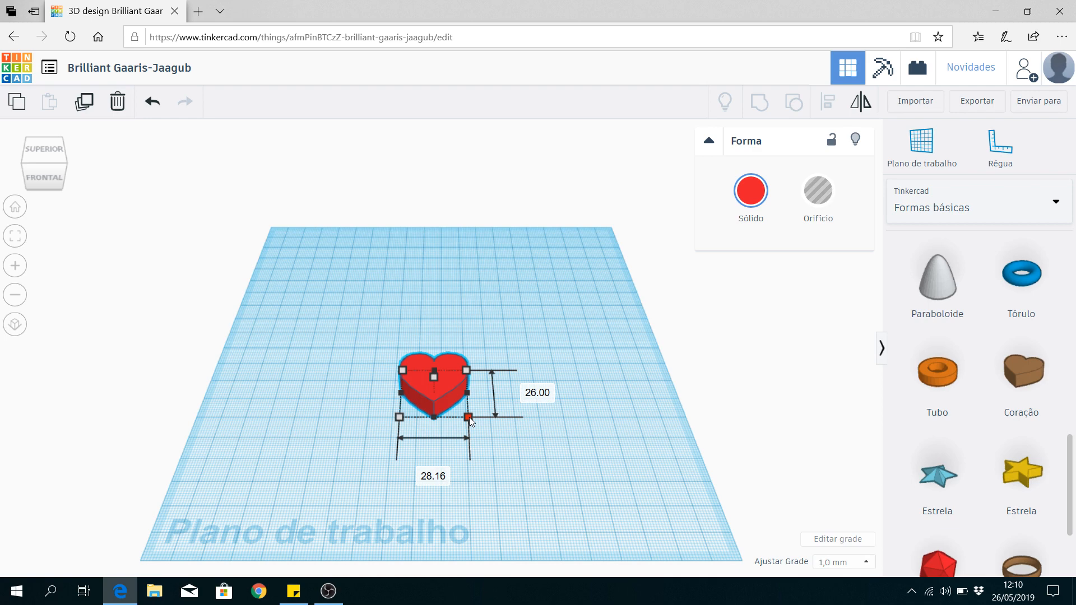
left_click_drag(470, 419, 517, 448)
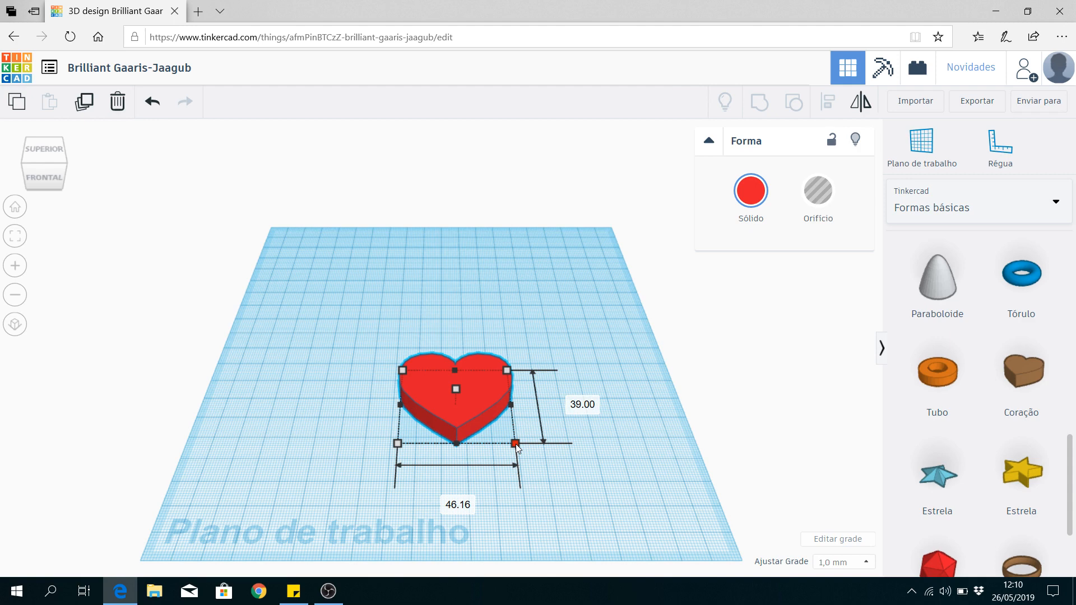
left_click_drag(516, 447, 517, 447)
Set the heart's depth to exactly 40 mm and its width to 55 mm, and deselect it.
left_click(586, 406)
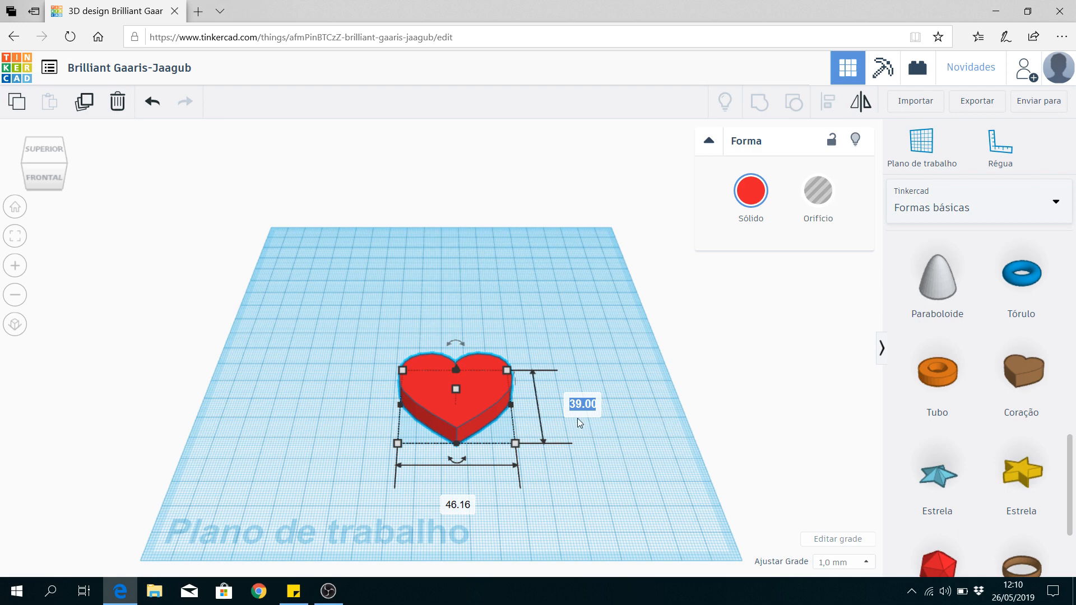
type("40")
key("Return")
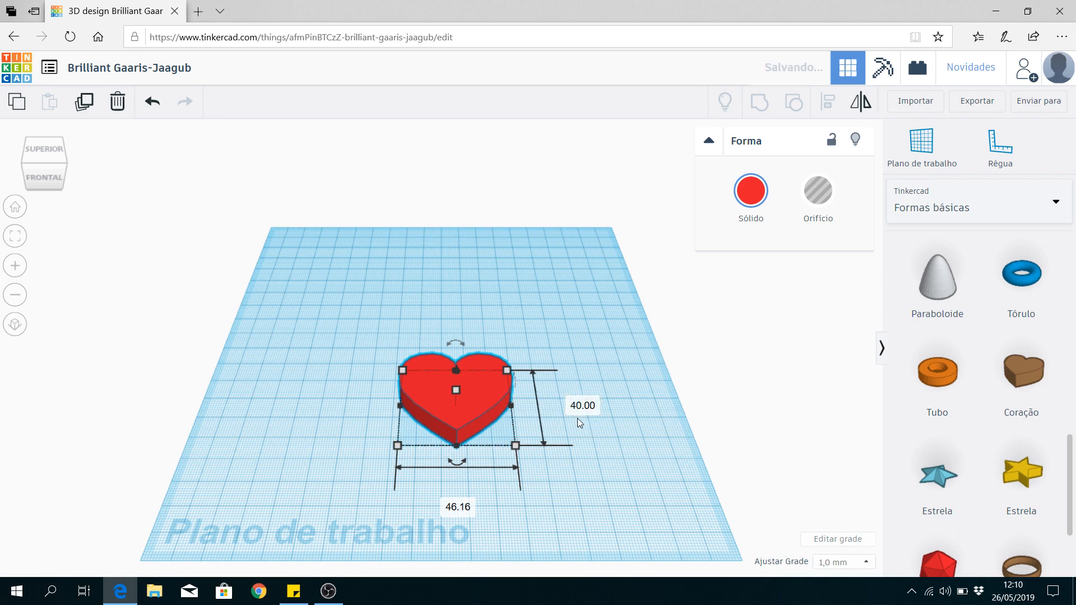
left_click(450, 509)
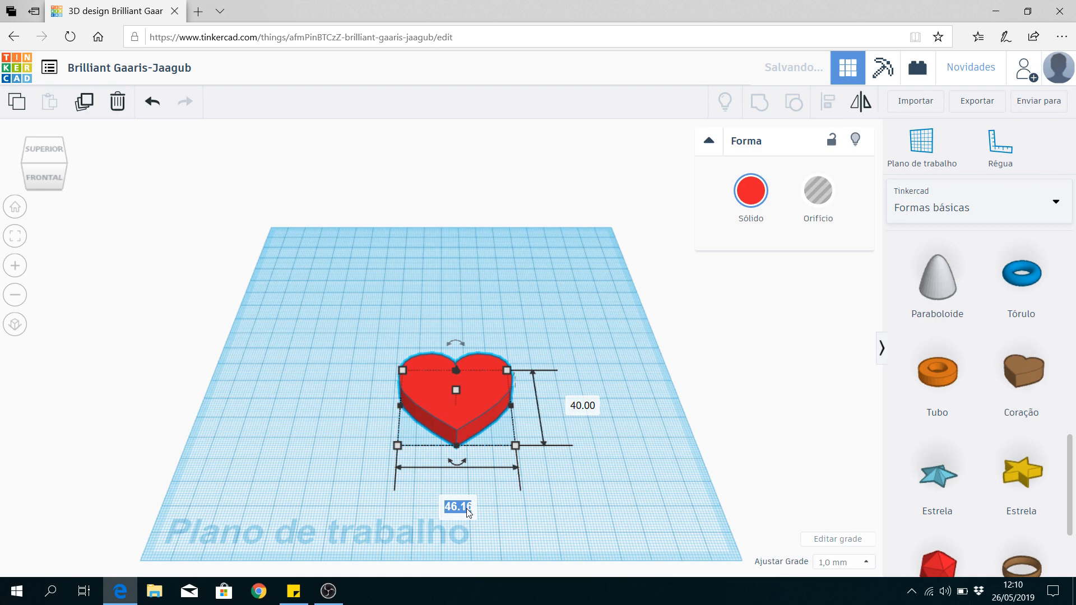
type("55")
key("Return")
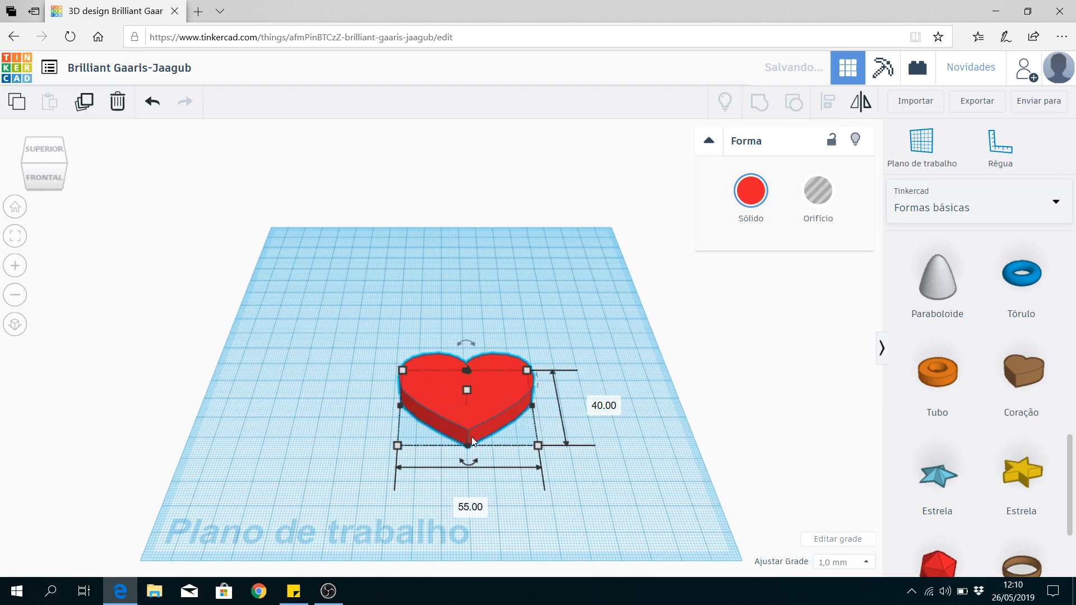
left_click(589, 488)
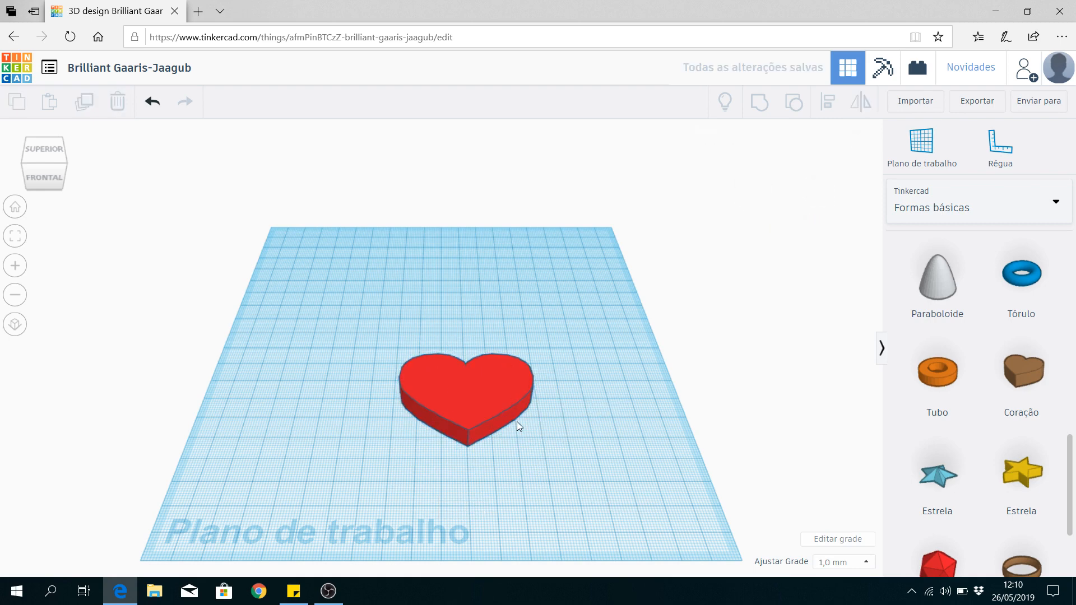
Move the heart about 8 mm left and 3 mm toward the workplane's front edge, and set its height to 5 mm.
mouse_move(464, 408)
left_mouse_down()
mouse_move(476, 385)
mouse_move(470, 405)
left_mouse_up()
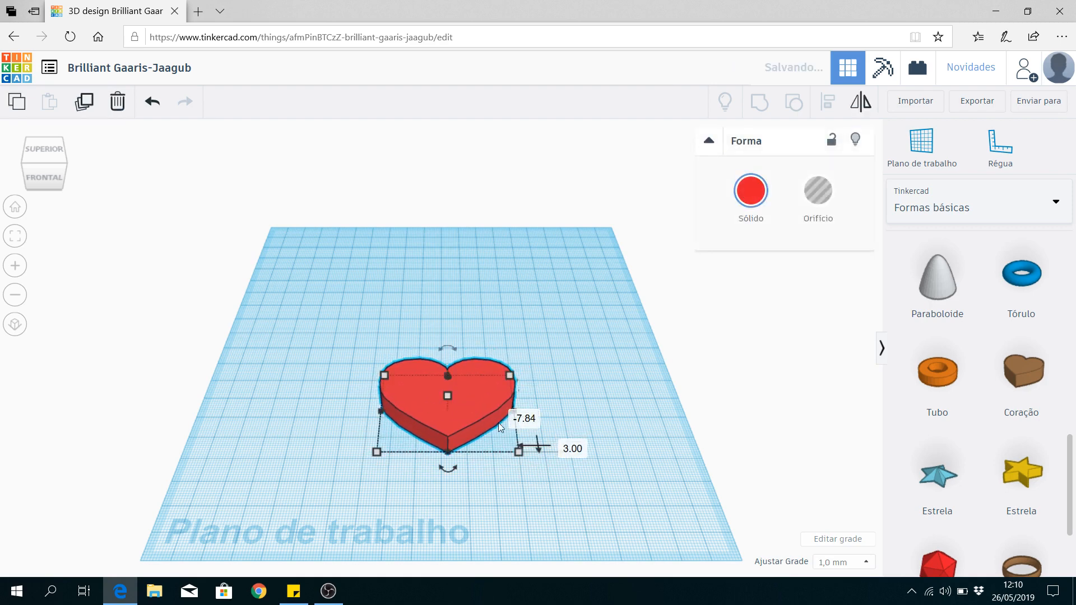
left_click(590, 405)
left_click(458, 408)
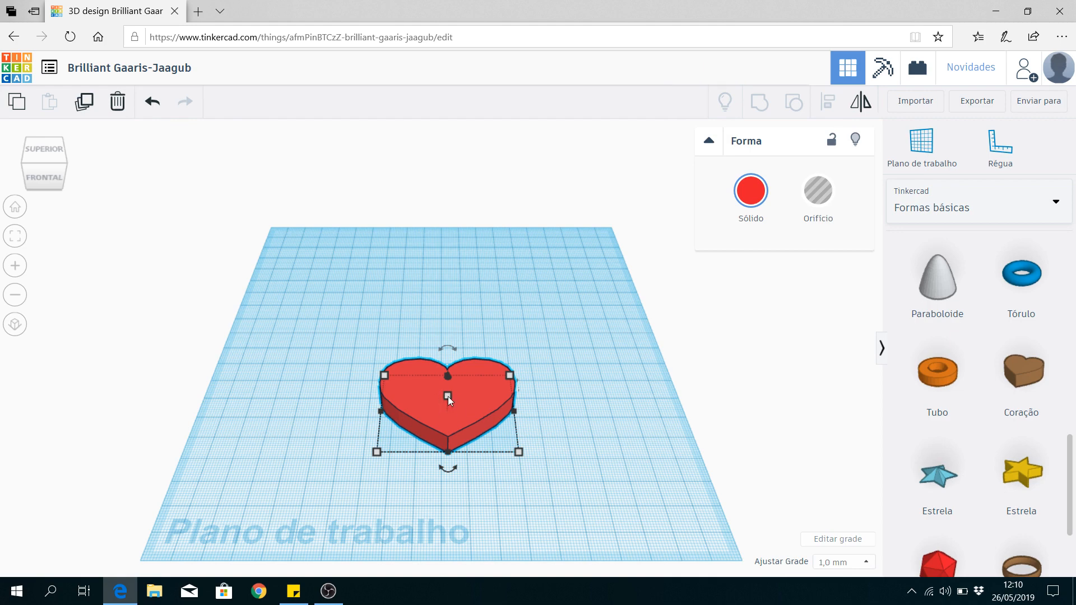
mouse_move(449, 396)
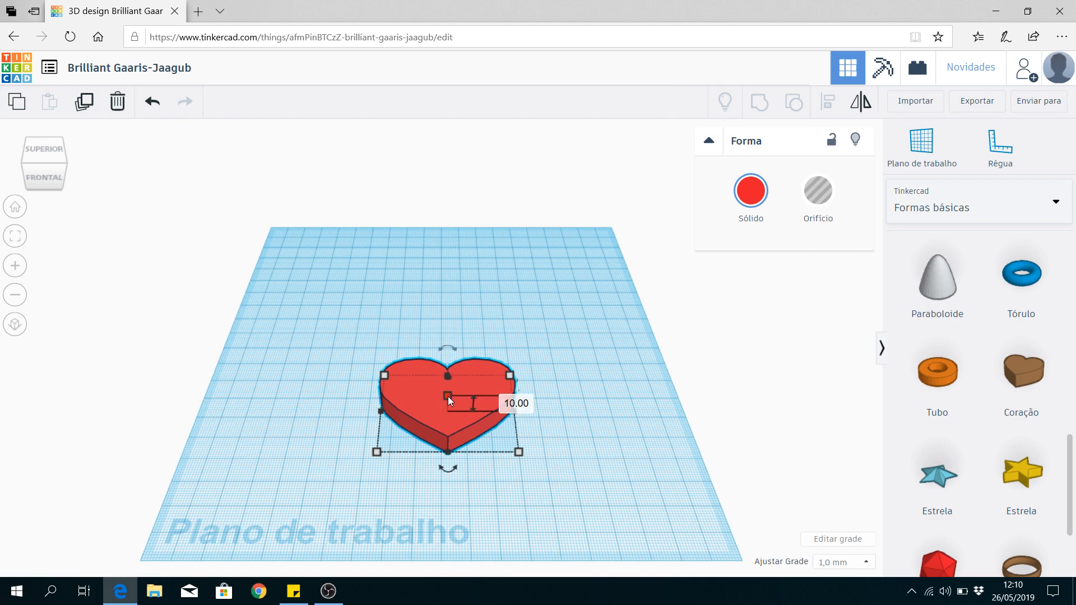
left_click(514, 405)
type("5")
key("Return")
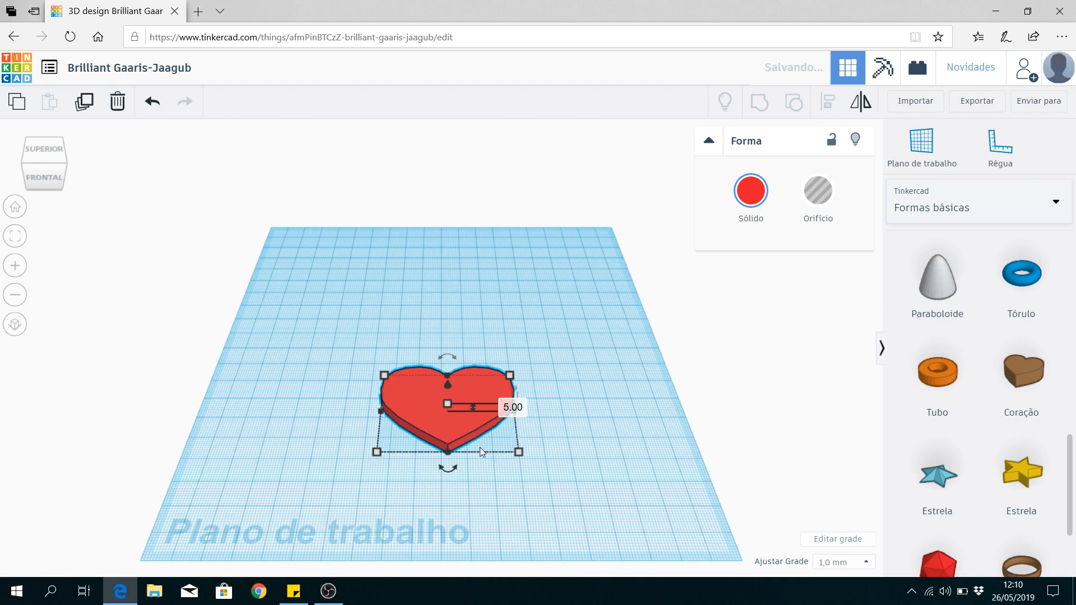
left_click(563, 459)
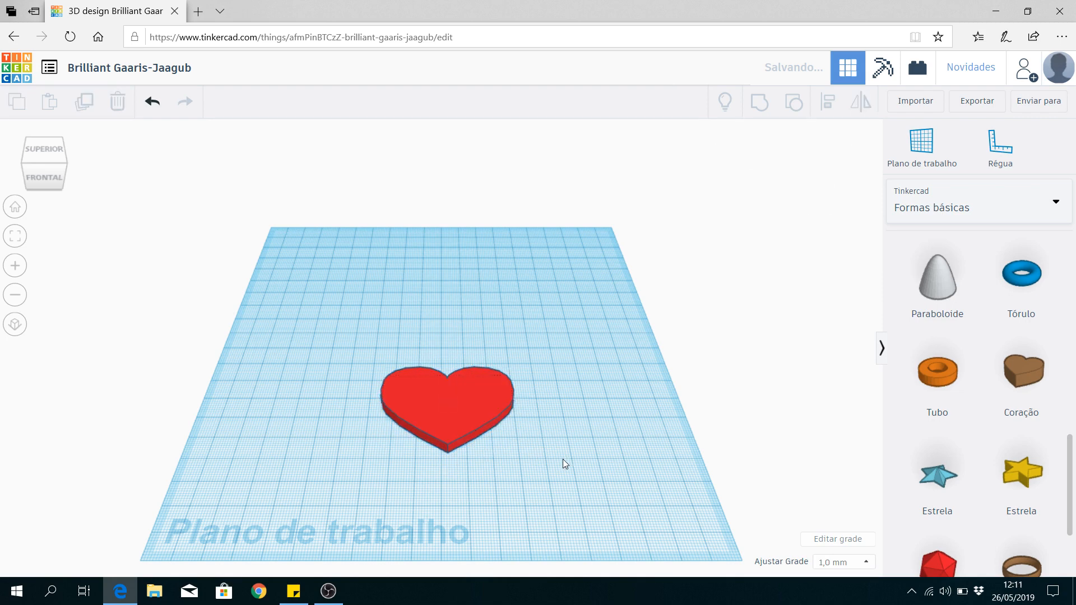
left_click(464, 405)
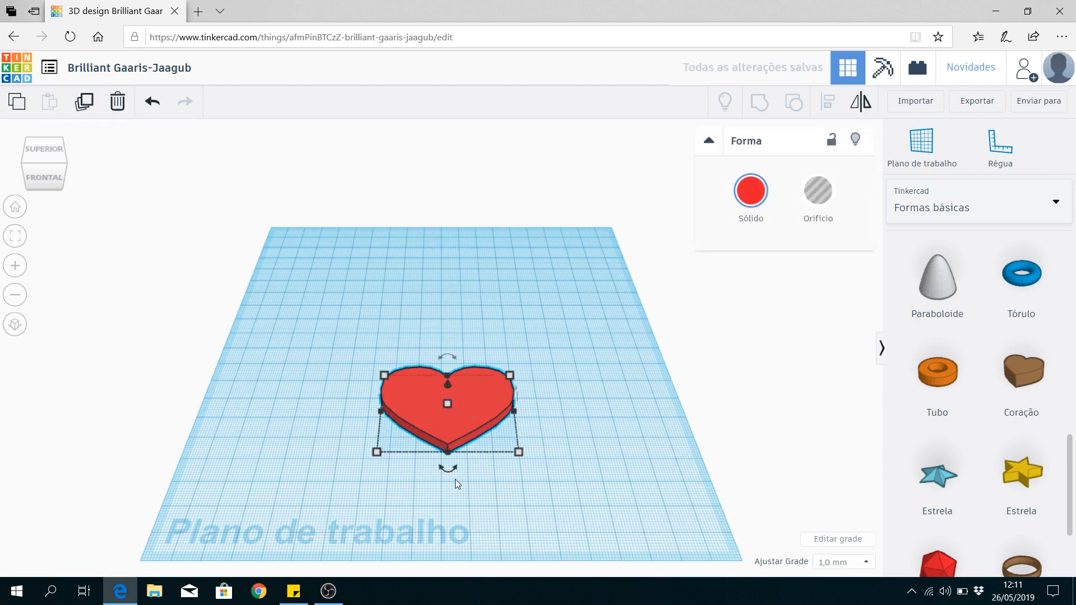
mouse_move(455, 474)
mouse_move(453, 363)
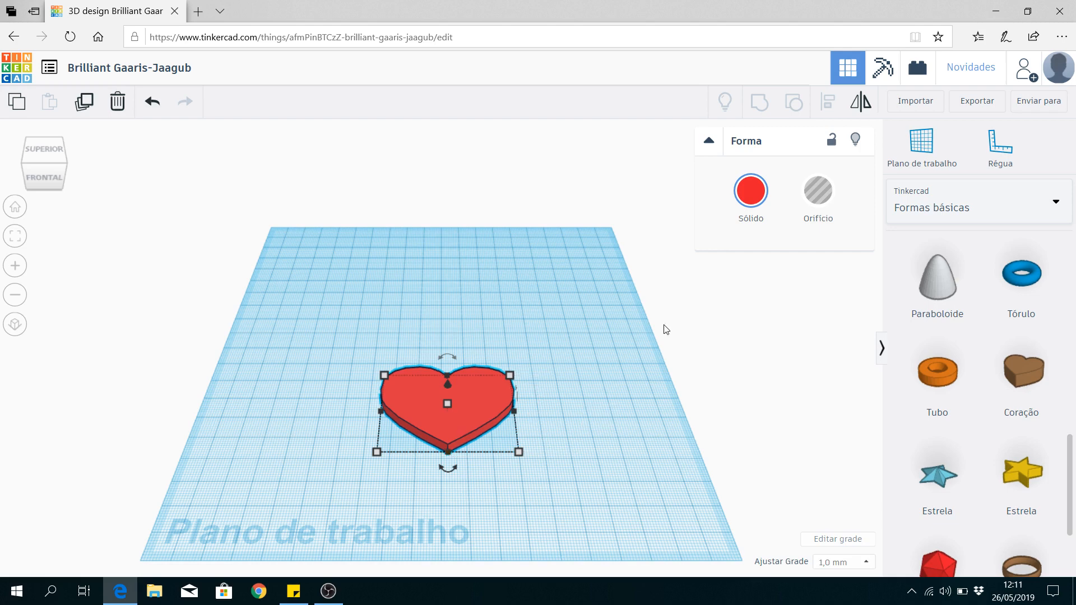
Place a Texto shape from the basic shapes on the workplane behind the heart.
scroll(999, 415, "down", 1)
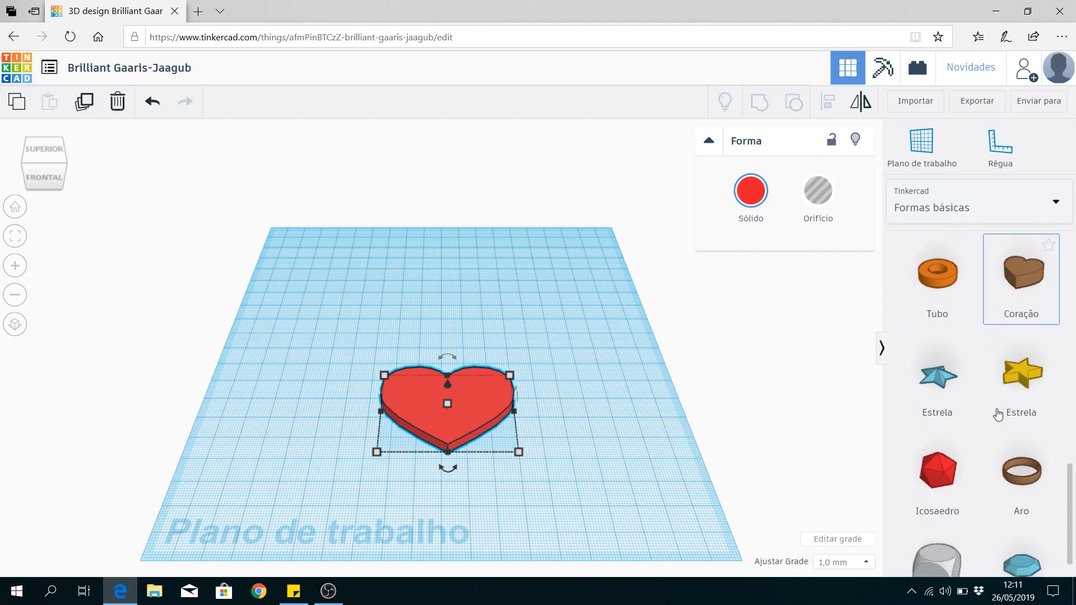
scroll(998, 415, "up", 8)
scroll(1001, 414, "up", 3)
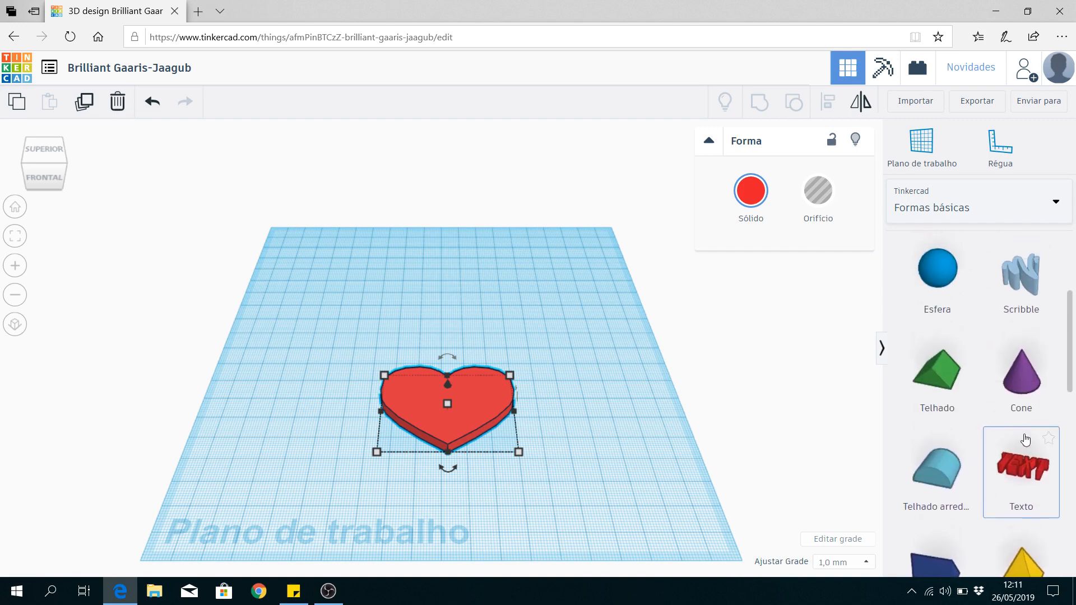
scroll(1009, 409, "down", 2)
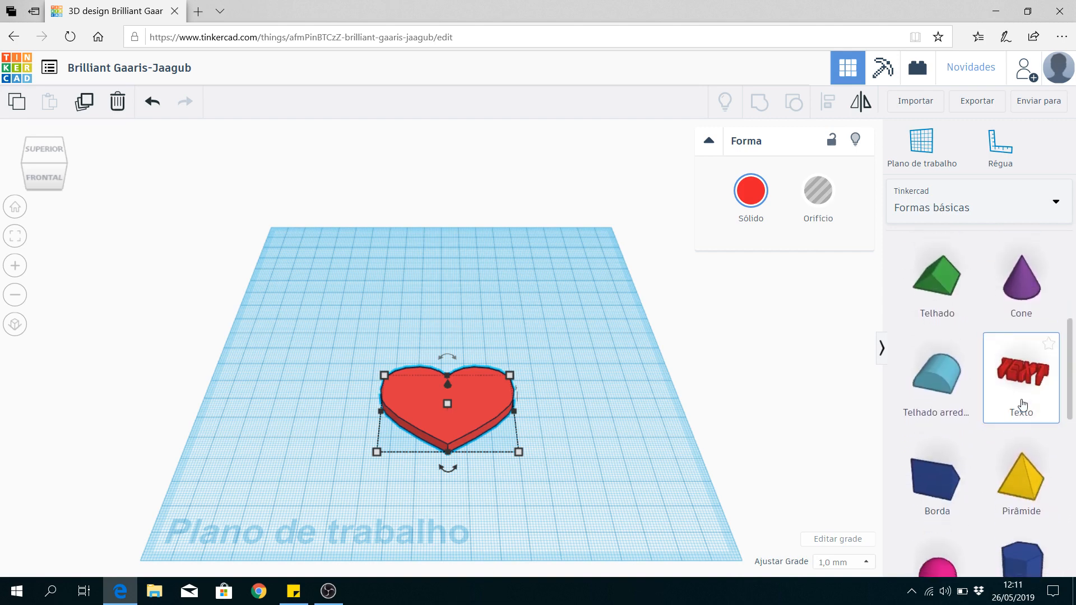
left_click_drag(1033, 405, 445, 311)
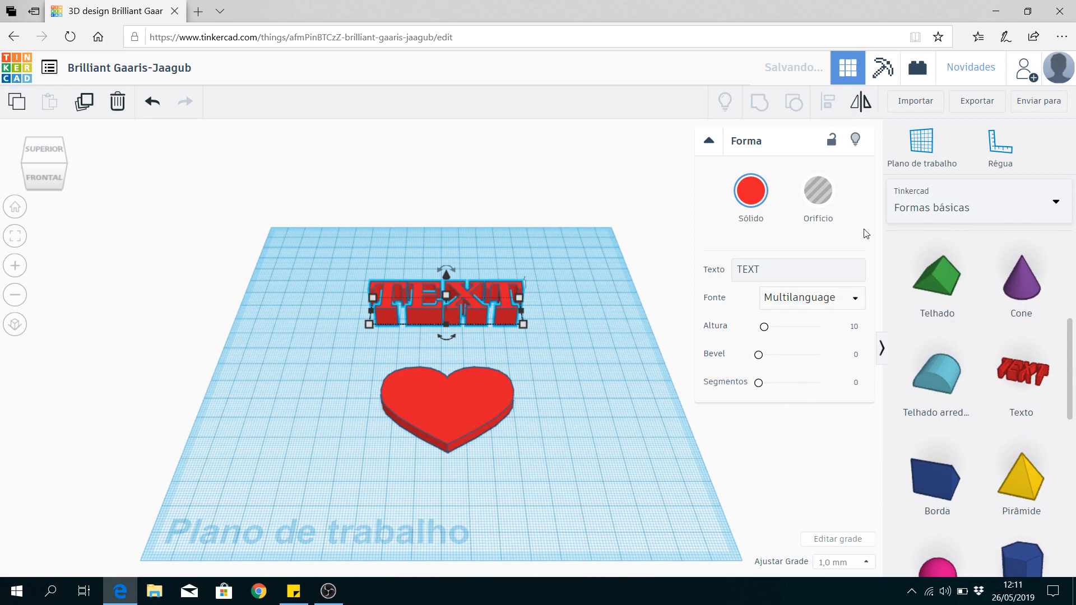
Replace the text shape's default wording with "7º Ano".
left_click(787, 274)
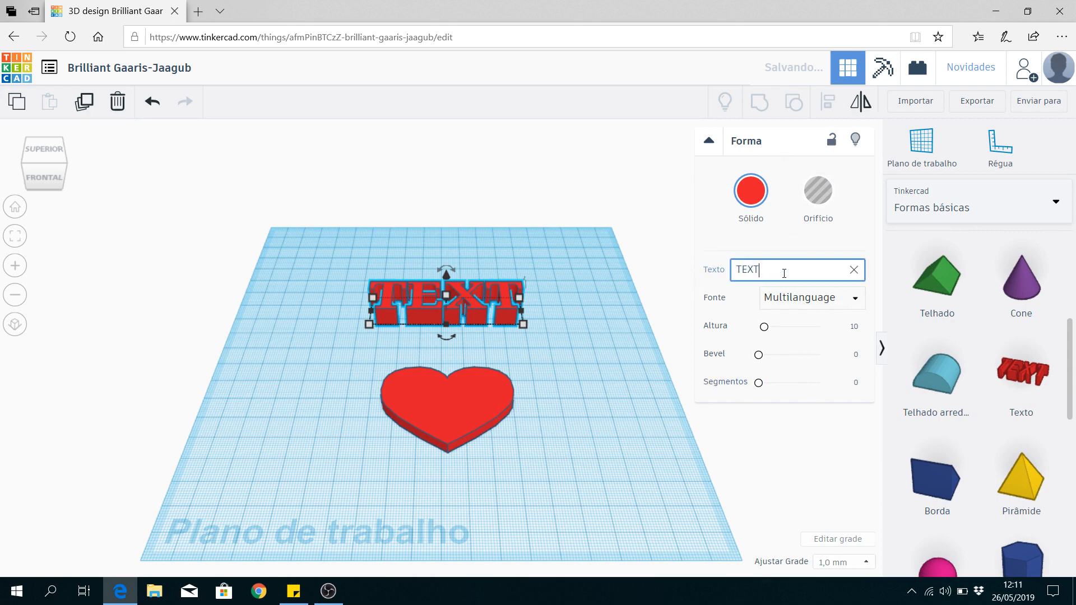
key("BackSpace")
key("BackSpace")
key("BackSpace")
key("BackSpace")
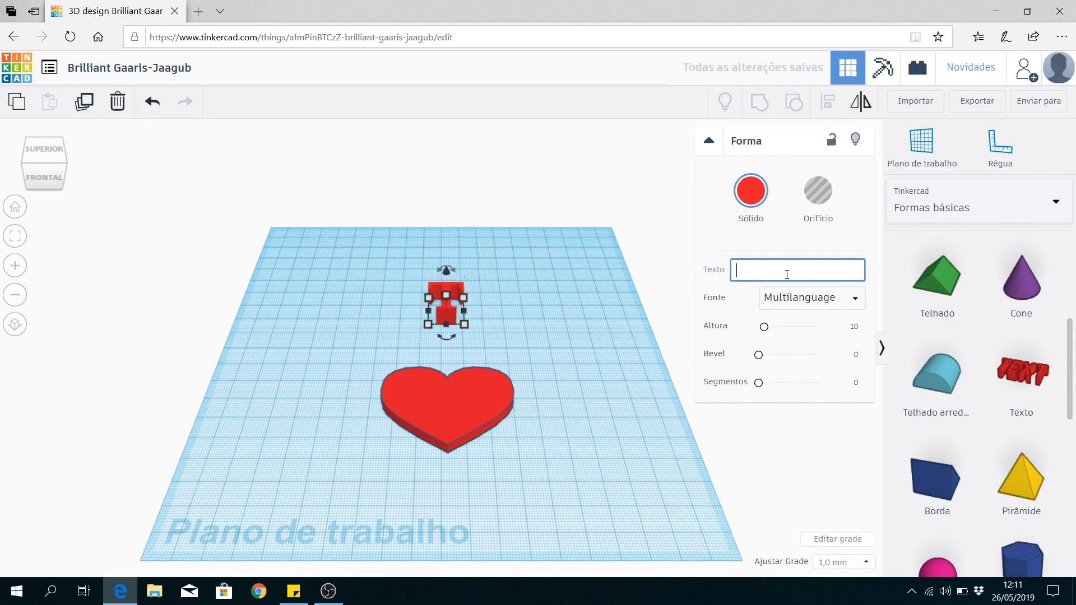
type("7º Ano")
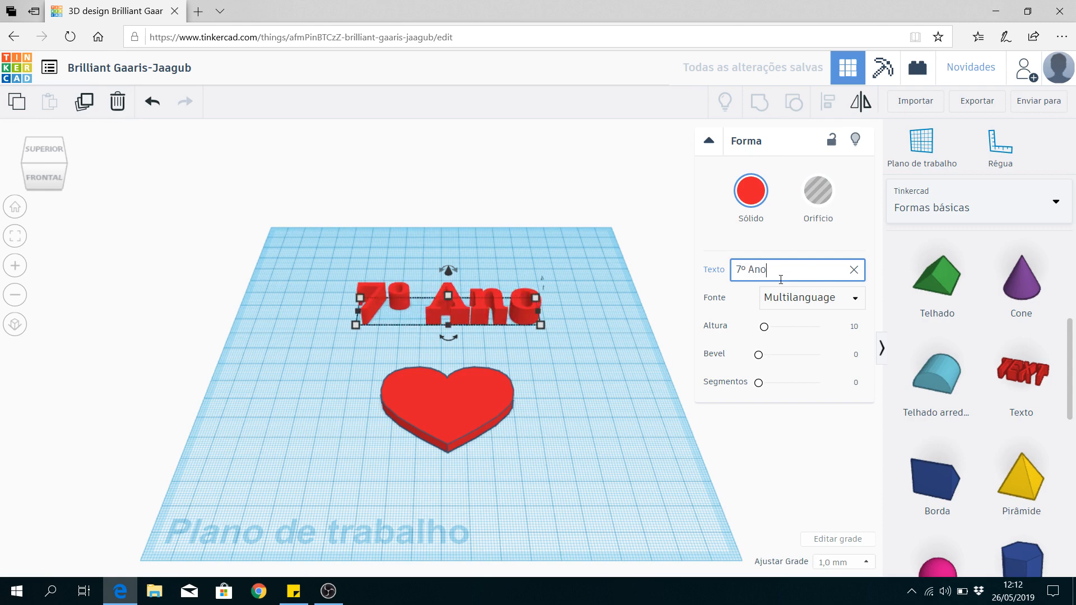
Try blue as the text's solid colour, and set it to the medium green preset instead.
left_click(748, 195)
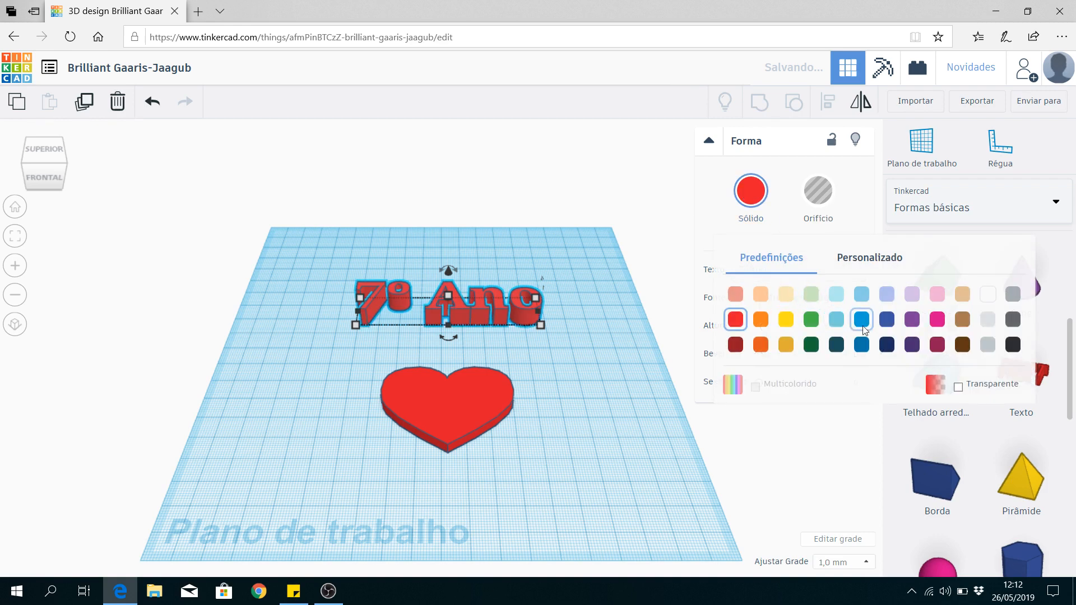
left_click(863, 327)
left_click(777, 222)
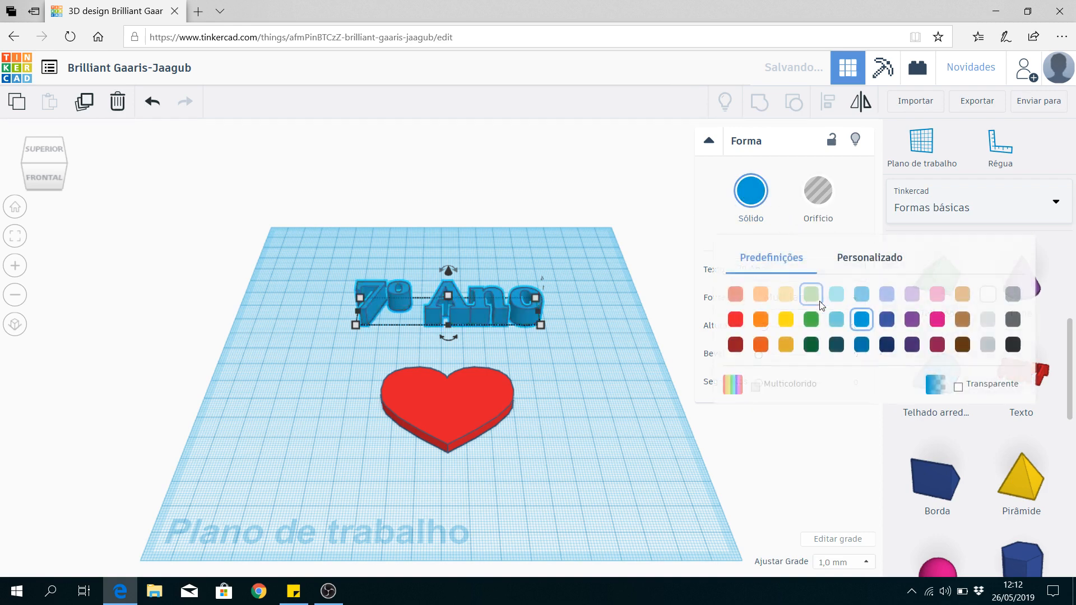
left_click(816, 323)
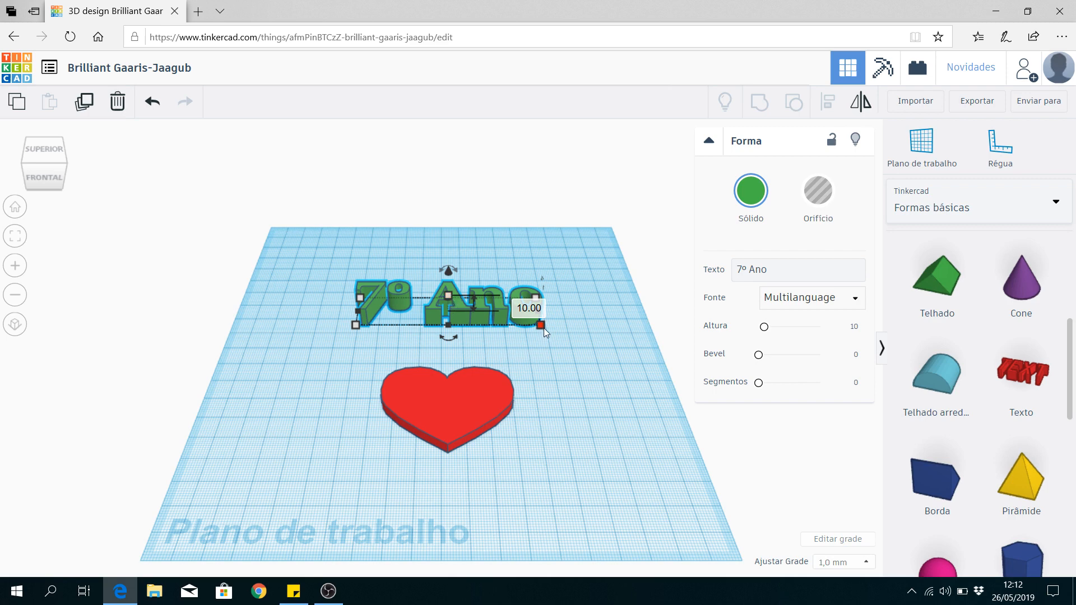
Try resizing the "7º Ano" text freehand, first to about 130 × 25 mm and then to about 97 × 23 mm.
left_click_drag(541, 326, 589, 343)
left_click_drag(351, 344, 312, 335)
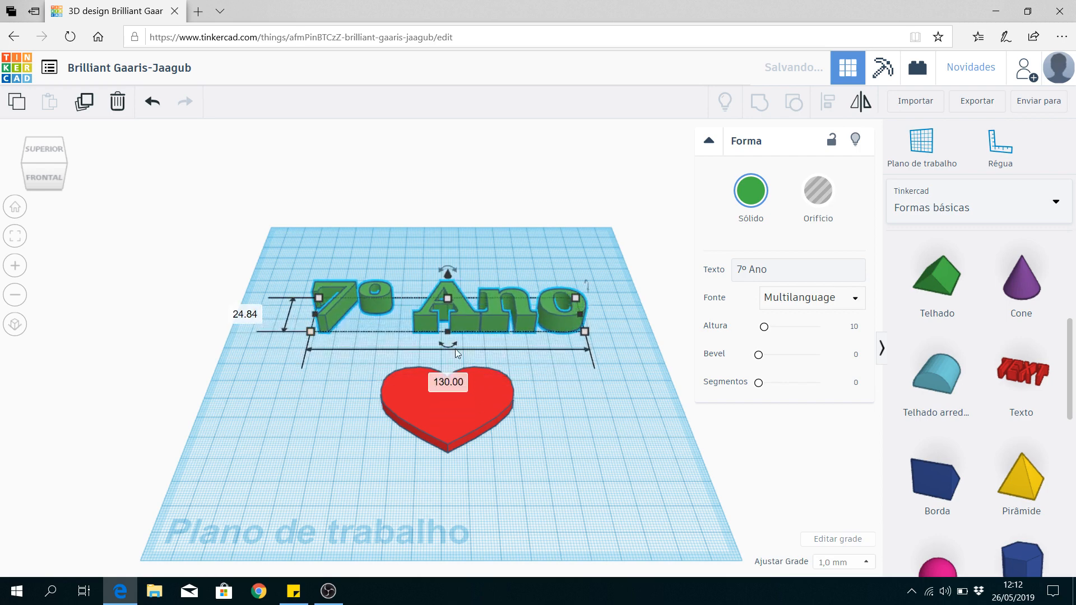
left_click_drag(584, 333, 514, 329)
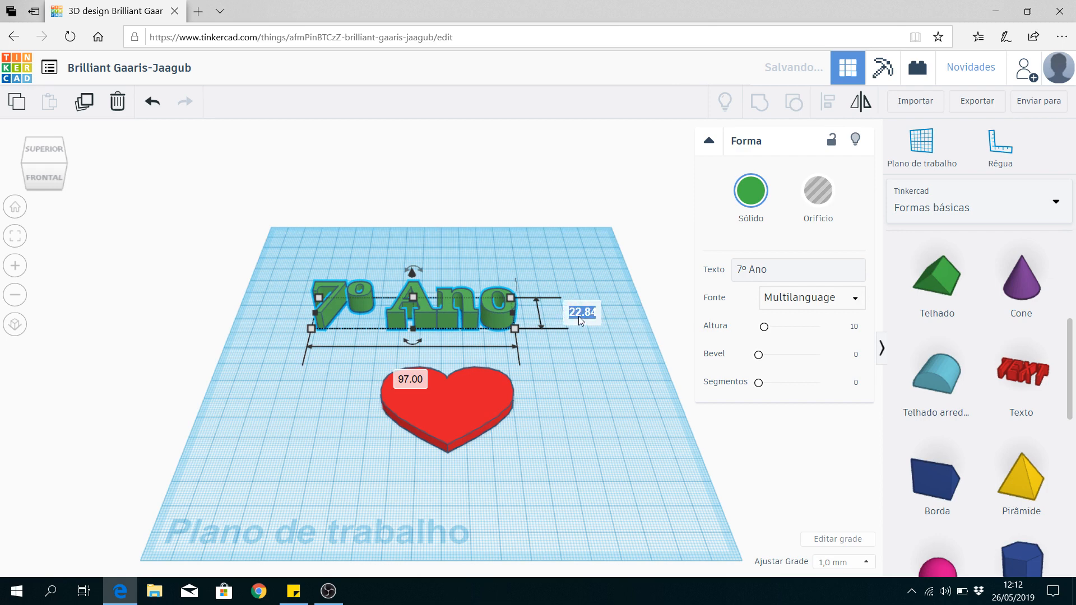
Set the "7º Ano" text's size to 30 mm wide, 10 mm deep and 7 mm high.
type("10")
key("Return")
left_click(412, 359)
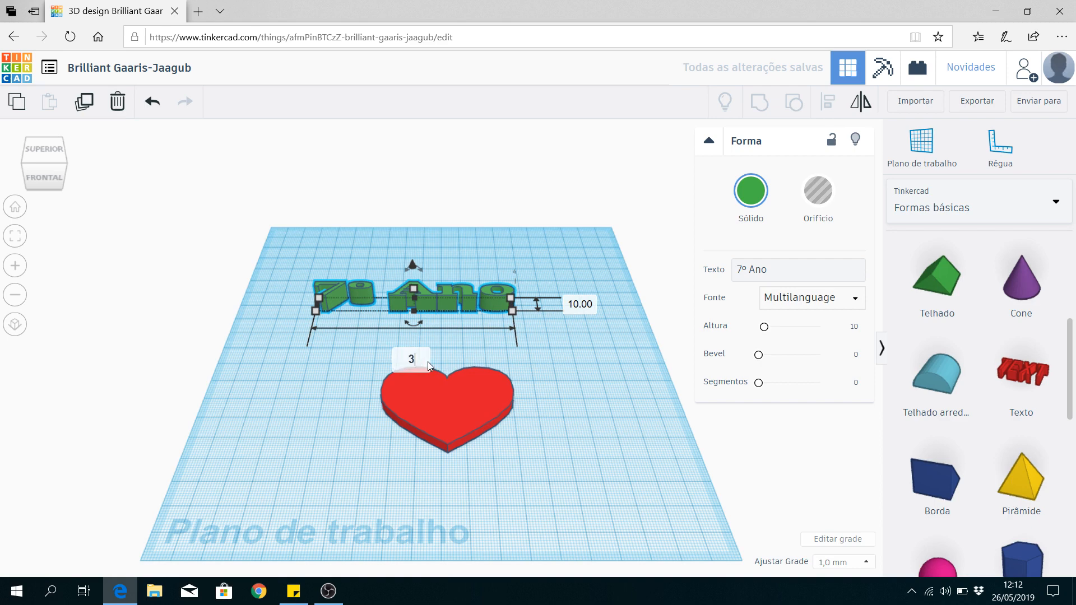
type("30")
key("Return")
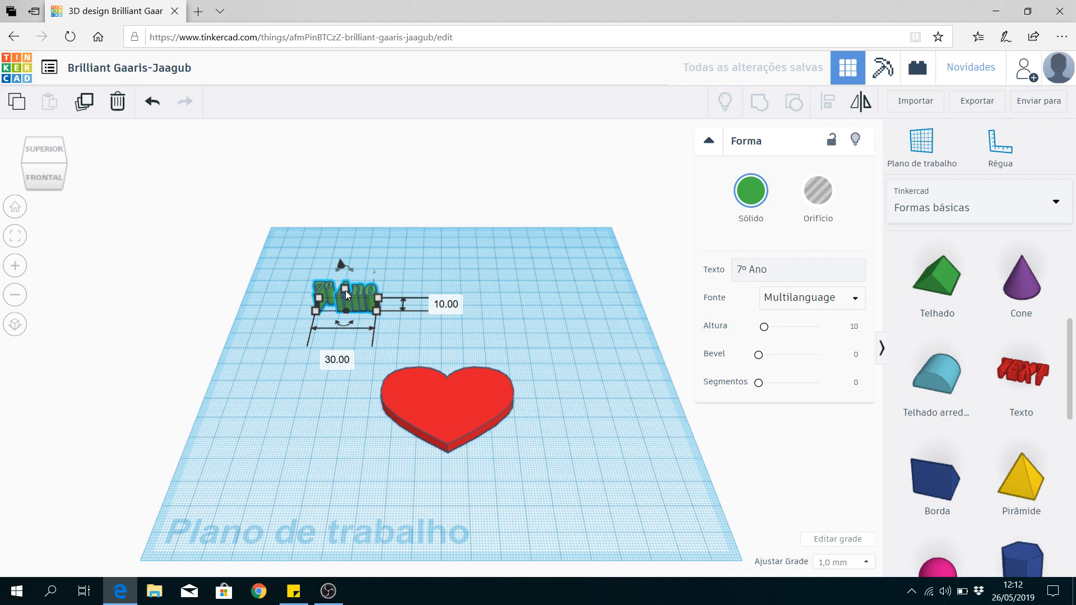
mouse_move(346, 290)
left_click(420, 296)
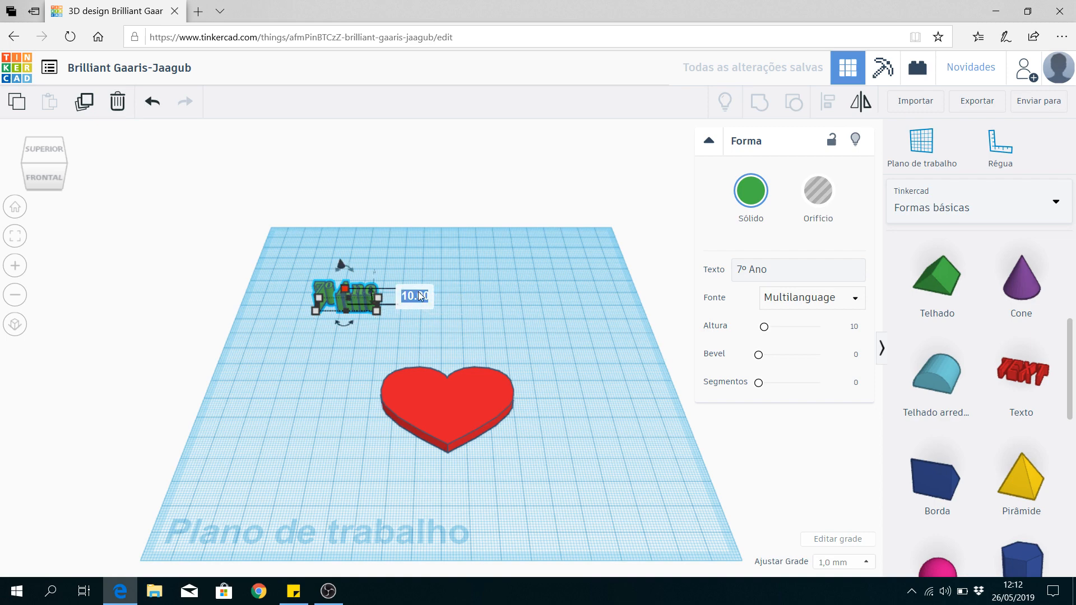
type("7")
key("Return")
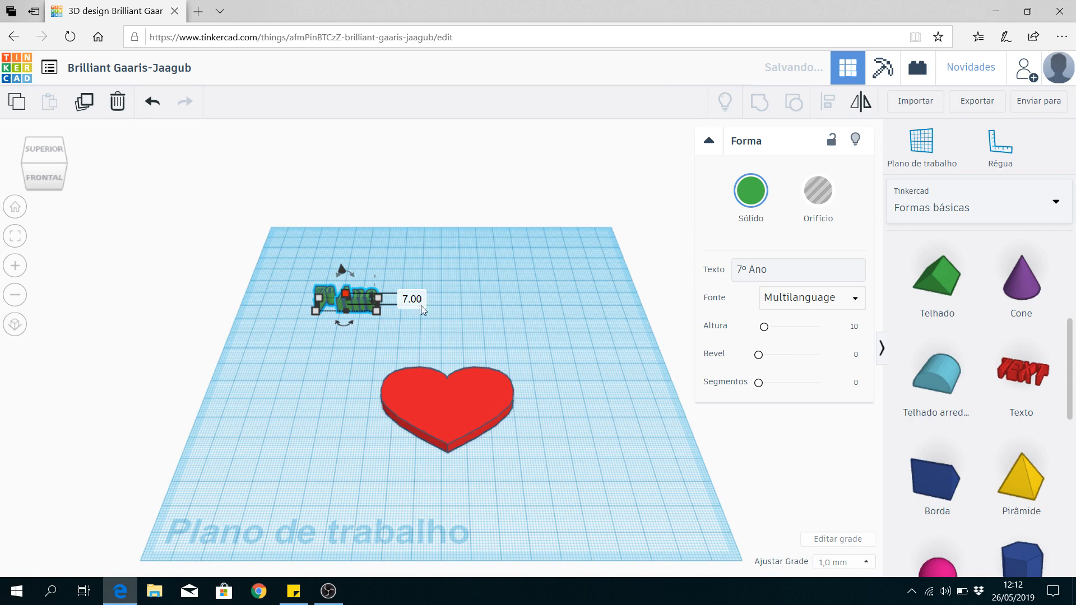
left_click(423, 315)
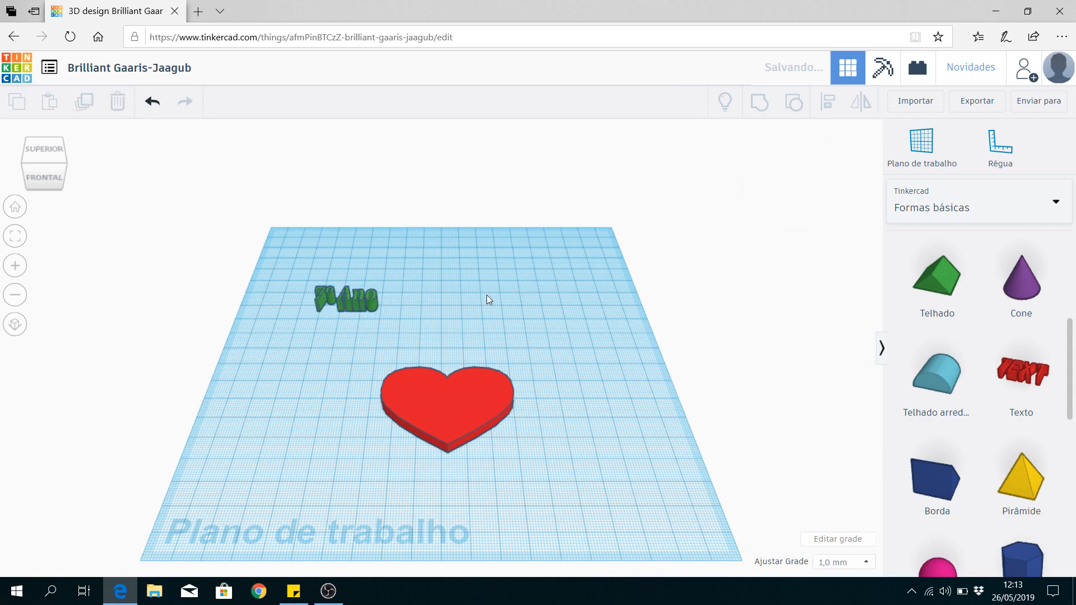
Move the "7º Ano" text onto the middle of the heart and check its height from the front.
left_click_drag(356, 296, 460, 408)
left_click(551, 427)
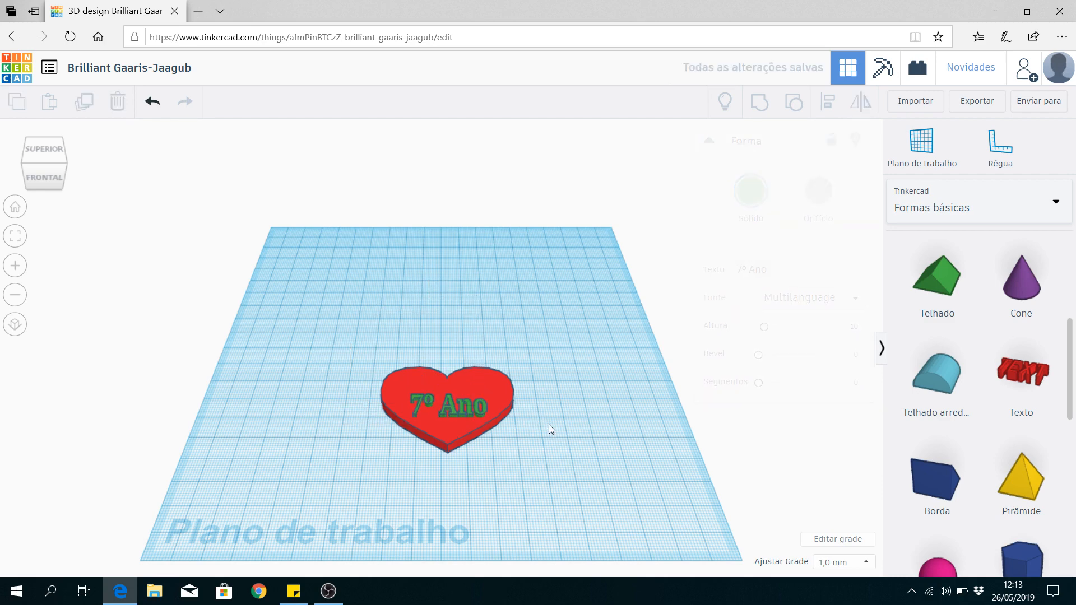
left_click(41, 179)
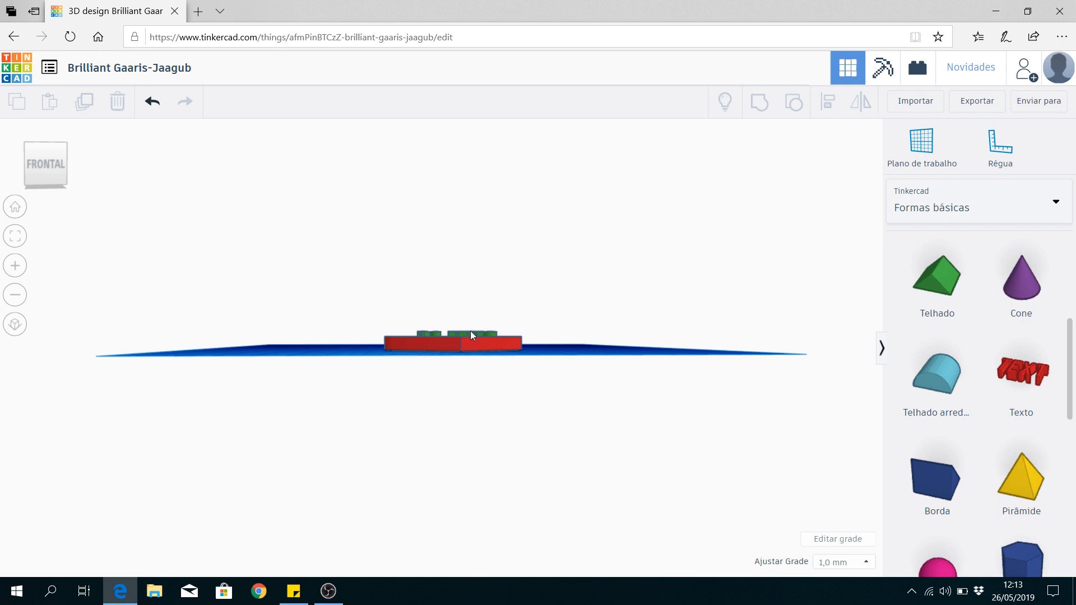
left_click(56, 174)
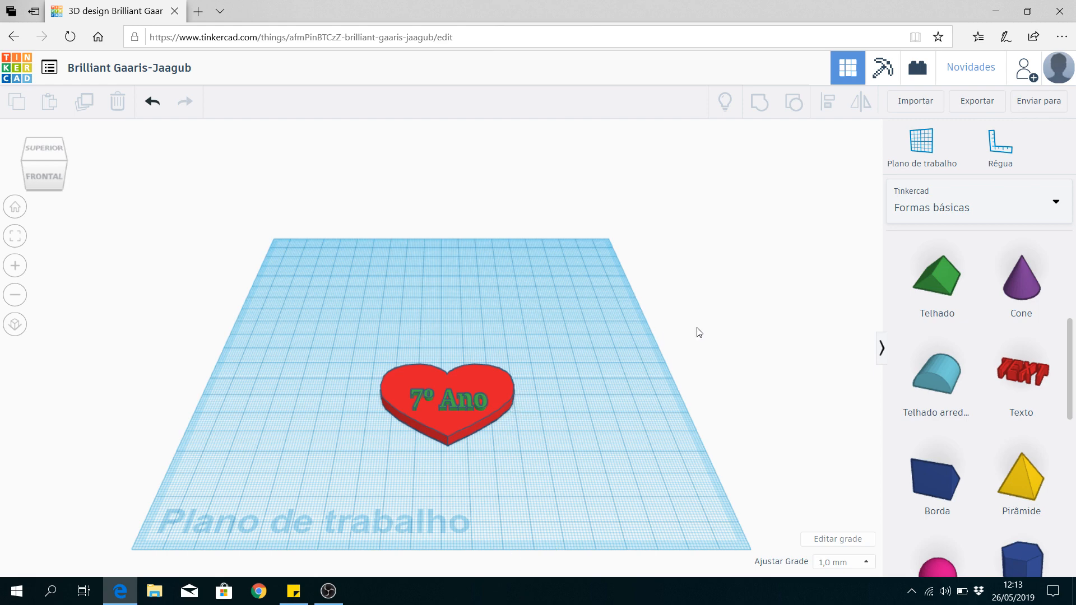
Place a Cilindro from the basic shapes on the workplane behind the heart and turn it into a hole.
scroll(984, 350, "up", 5)
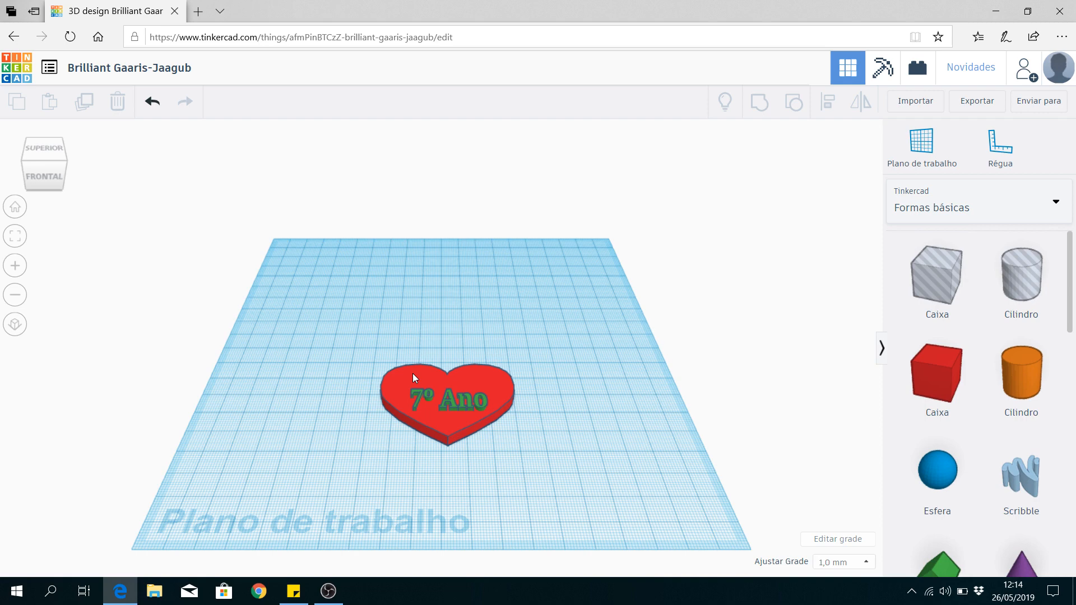
left_click(1015, 379)
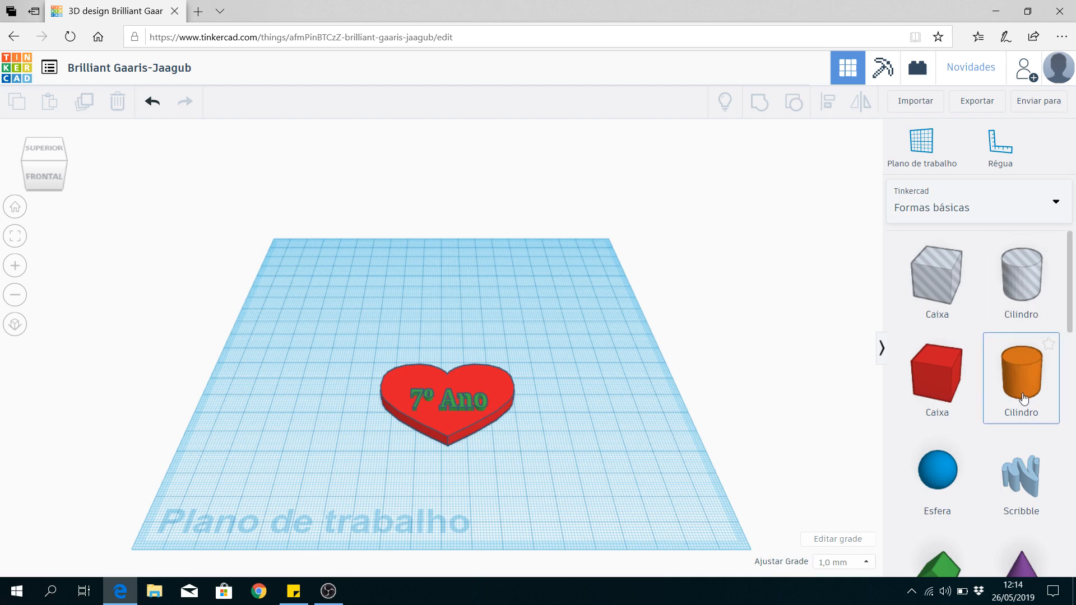
left_click_drag(1024, 395, 416, 306)
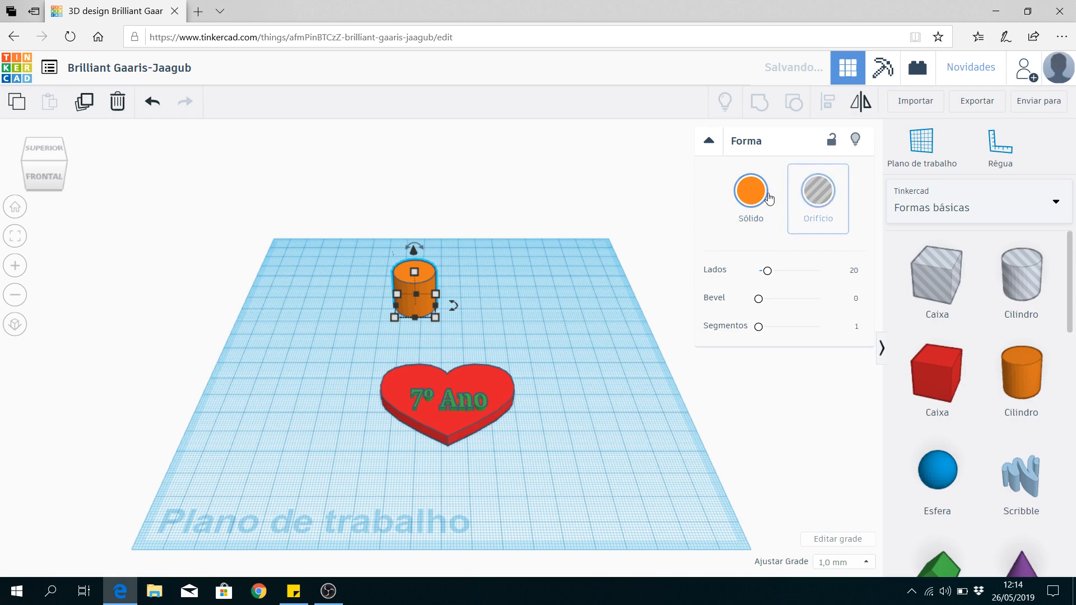
left_click(826, 196)
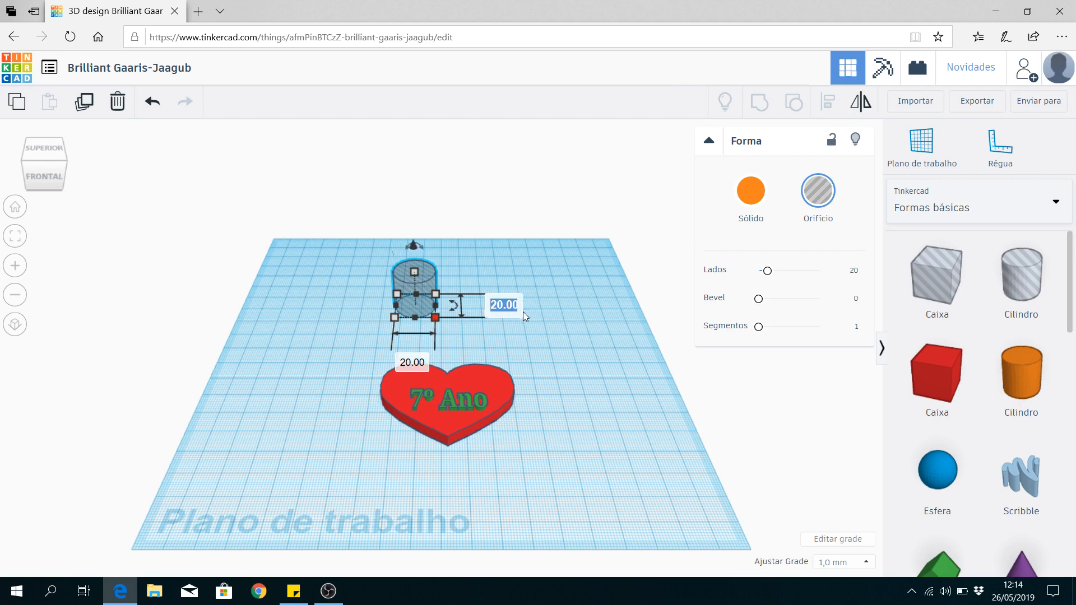
Set the hole cylinder's width and depth to 6 mm each.
key("Return")
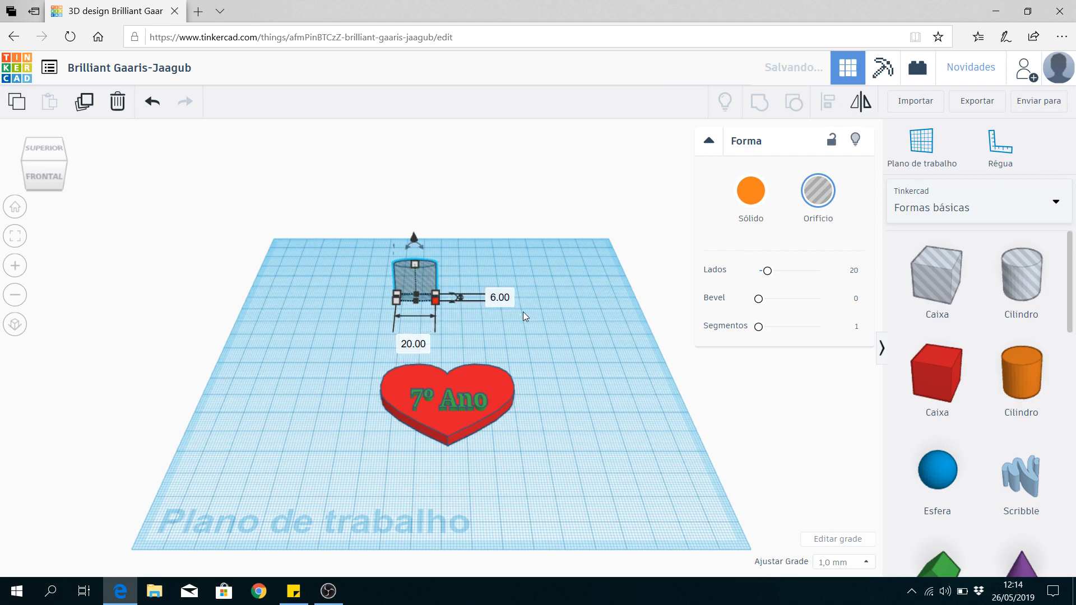
left_click(409, 345)
type("6")
key("Return")
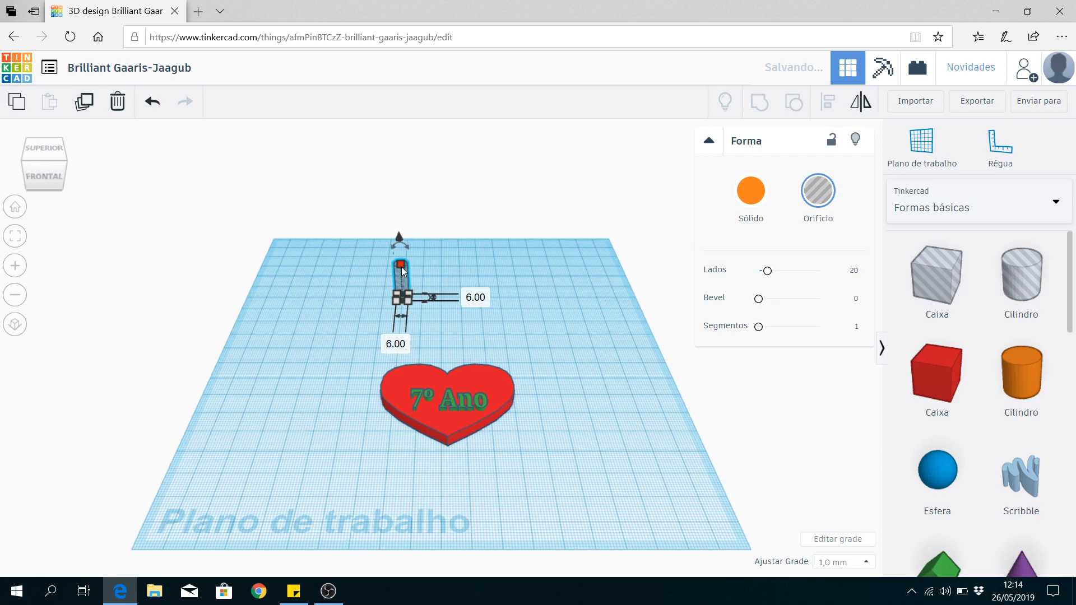
mouse_move(401, 267)
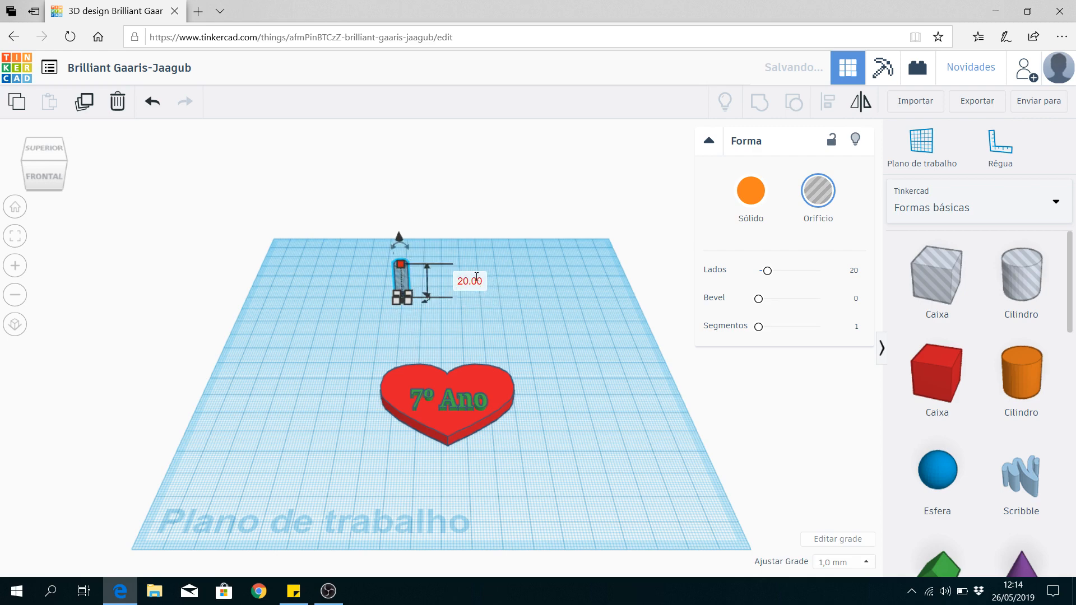
left_click(510, 286)
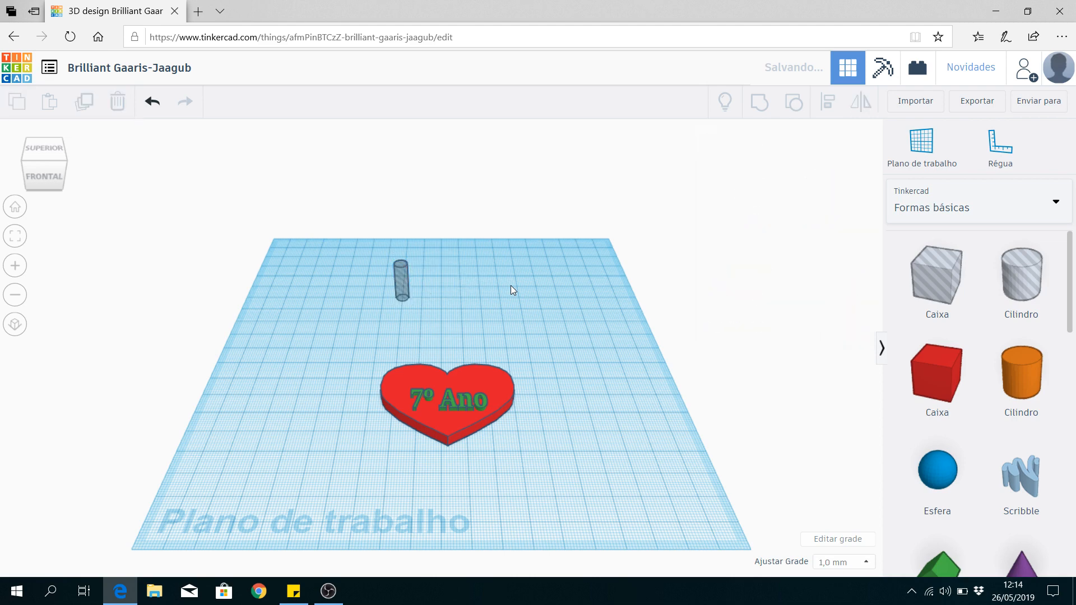
Move the hole cylinder into the heart's upper left lobe, above the start of the text.
left_click(398, 284)
mouse_move(403, 268)
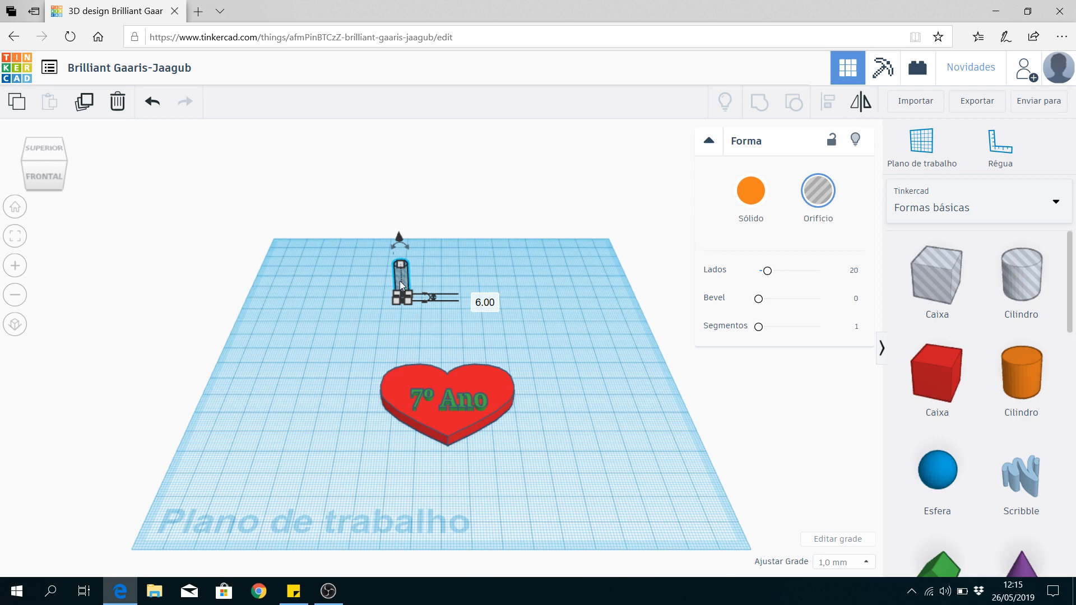
left_click_drag(402, 282, 415, 369)
left_click(288, 359)
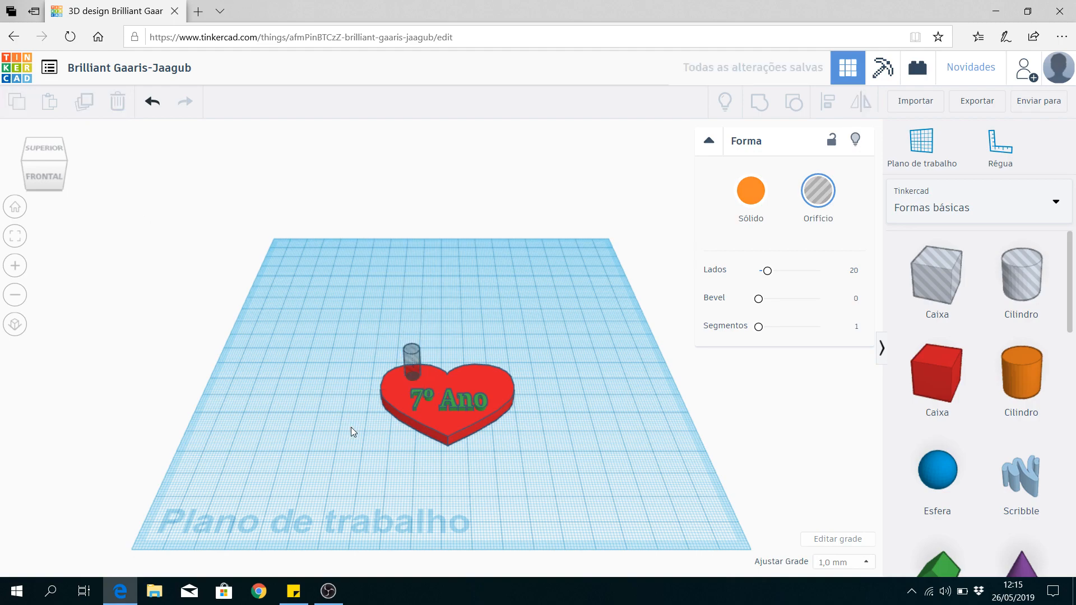
Group the heart, the text and the hole cylinder to cut the hole through the heart.
left_click(43, 167)
left_click(44, 176)
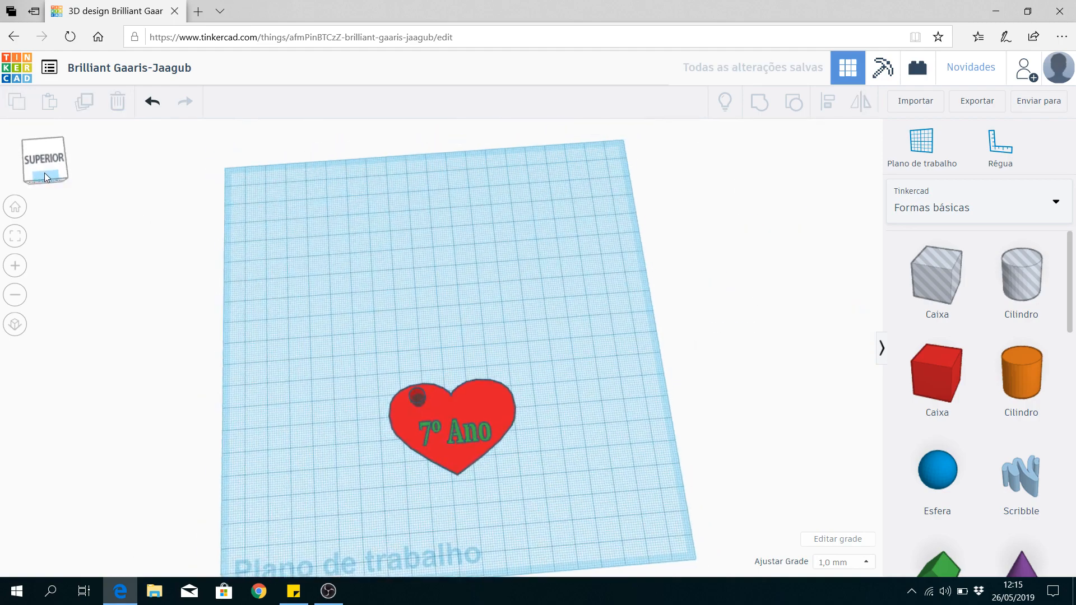
left_click(45, 169)
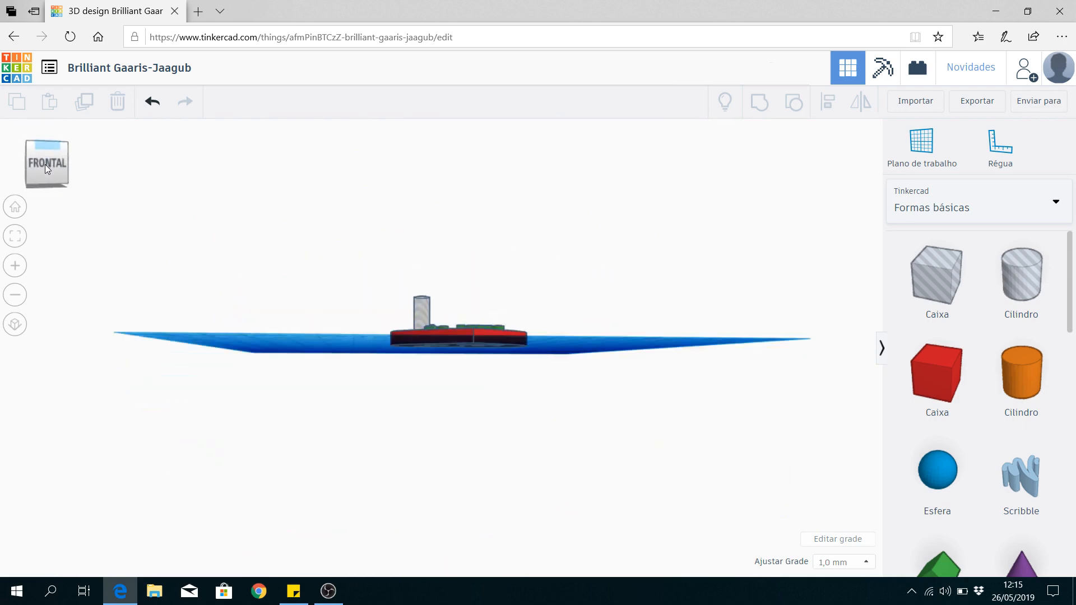
left_click_drag(44, 165, 42, 167)
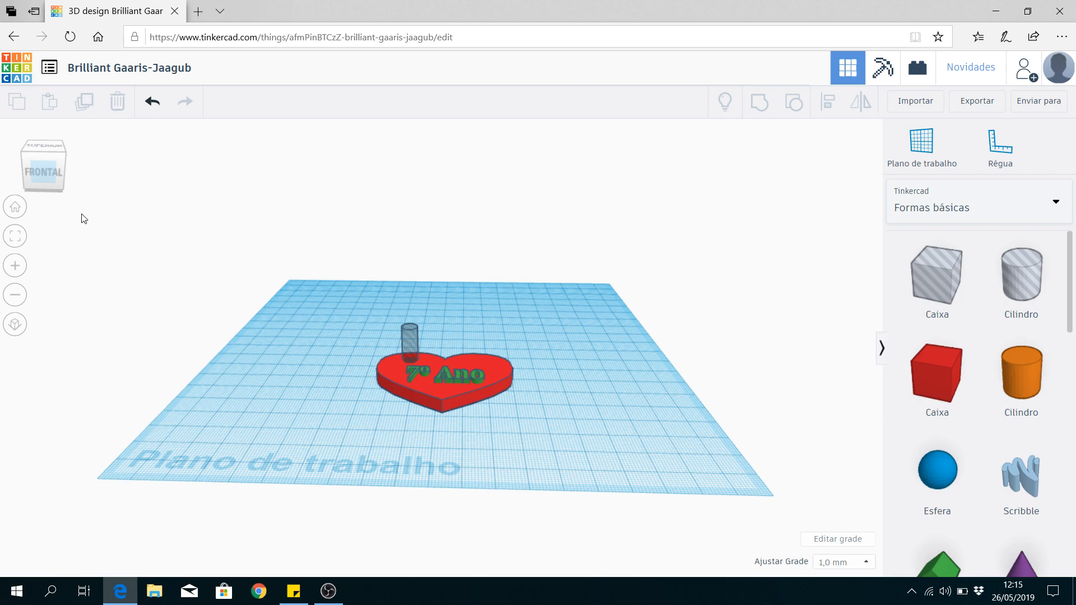
left_click(42, 177)
left_click_drag(45, 186, 39, 177)
left_click(40, 179)
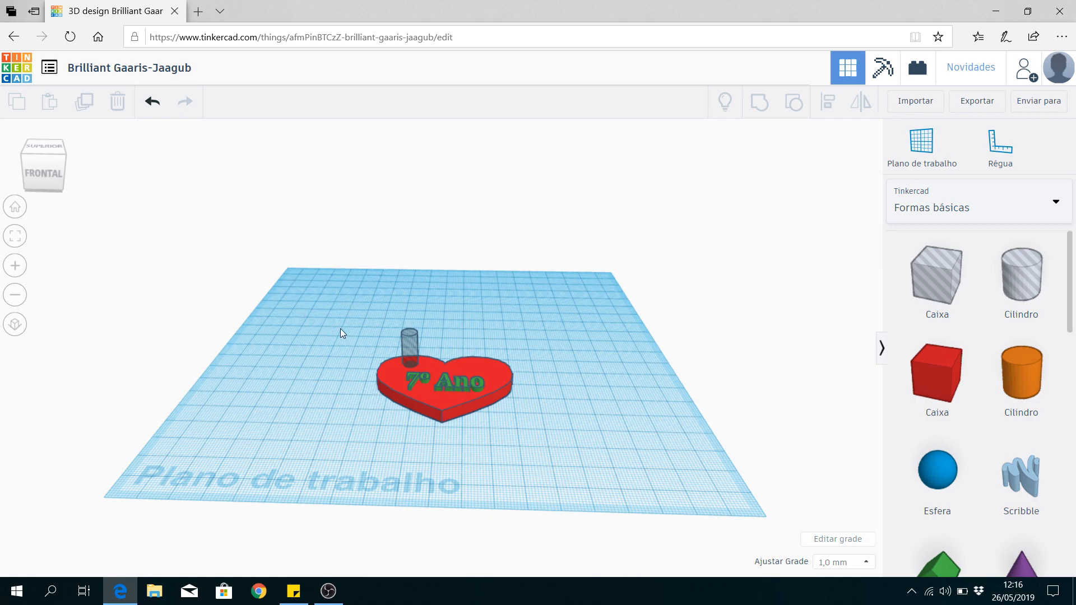
left_click_drag(357, 323, 526, 439)
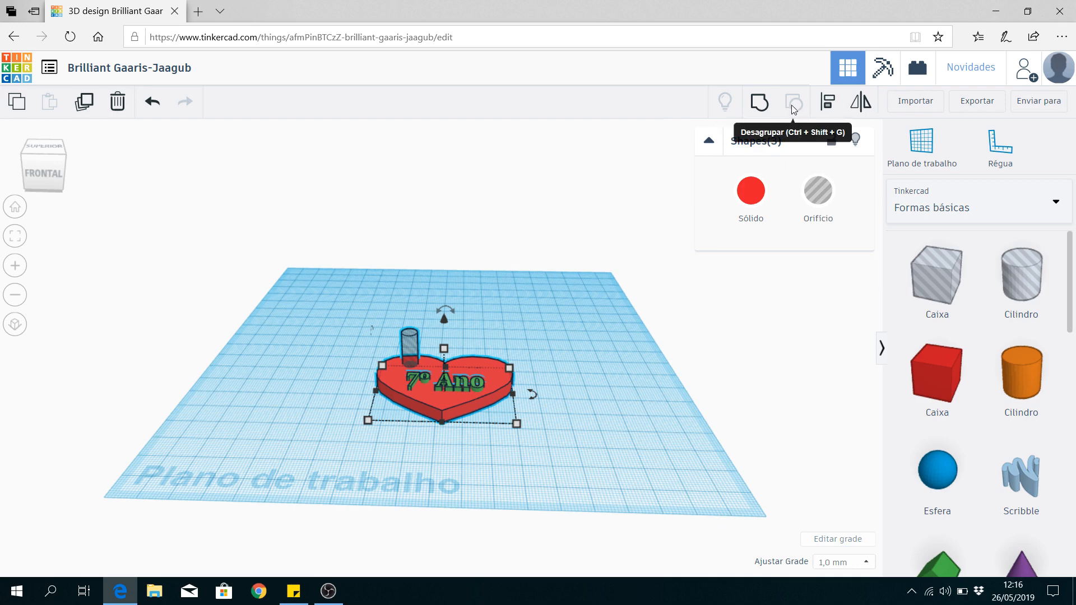
left_click(761, 104)
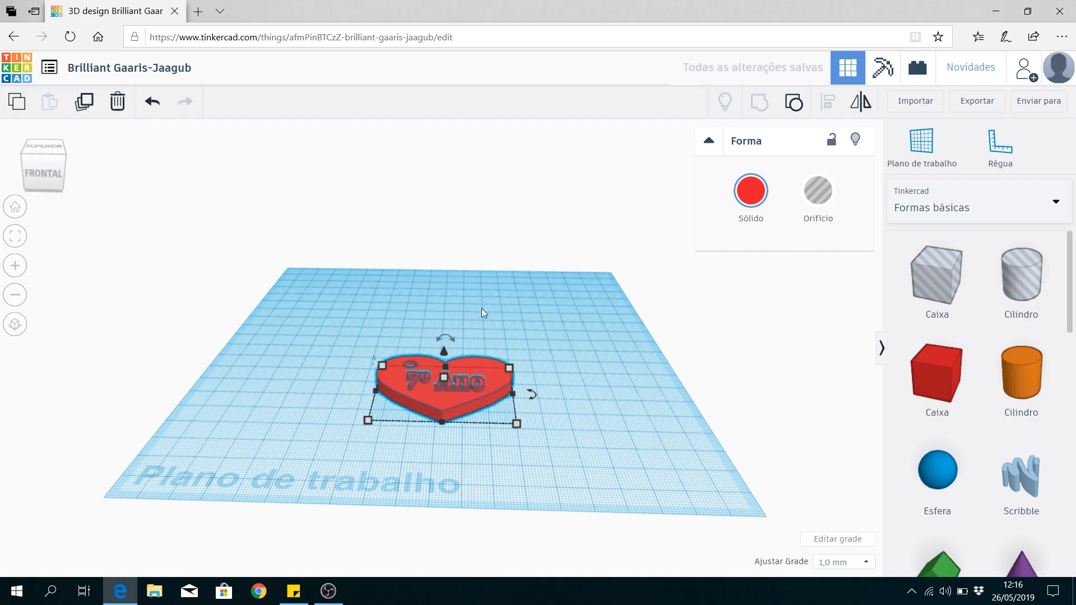
Turn on the multicolour option for the grouped heart so its parts keep their own colours.
left_click(49, 174)
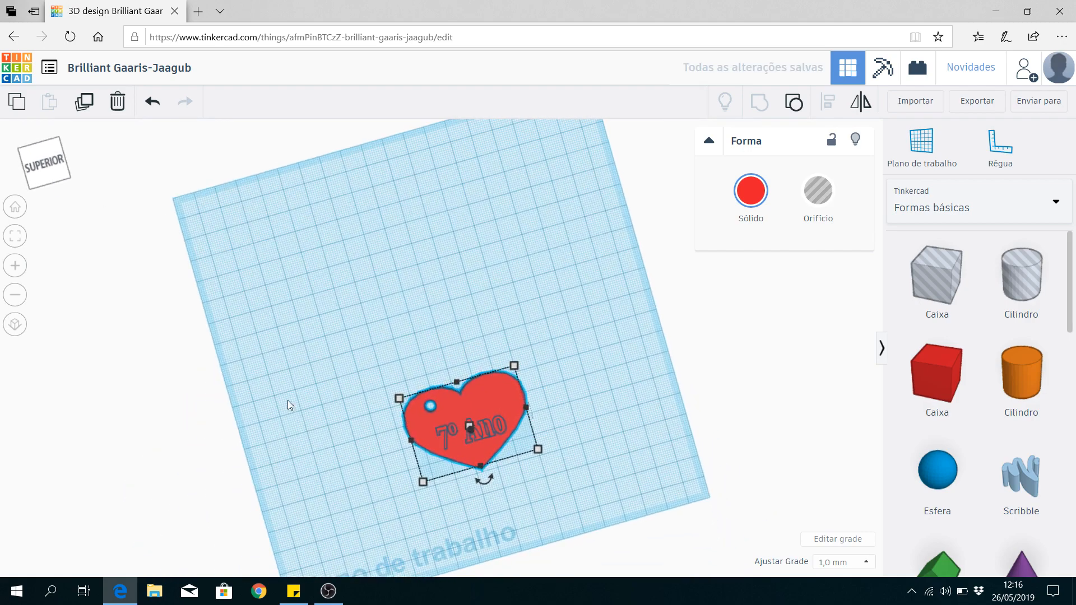
scroll(412, 447, "up", 5)
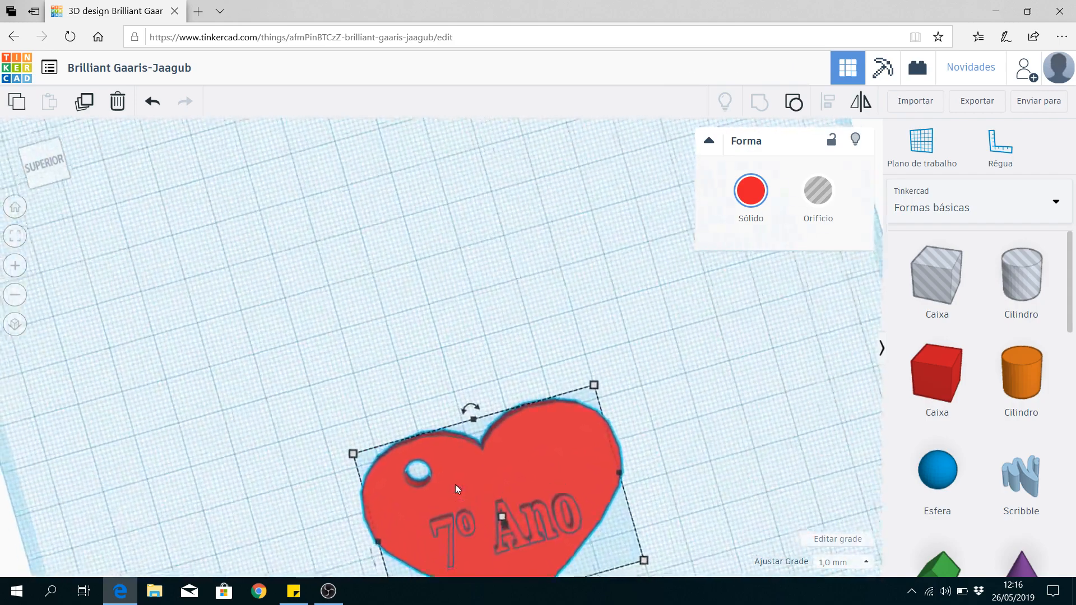
scroll(421, 470, "down", 6)
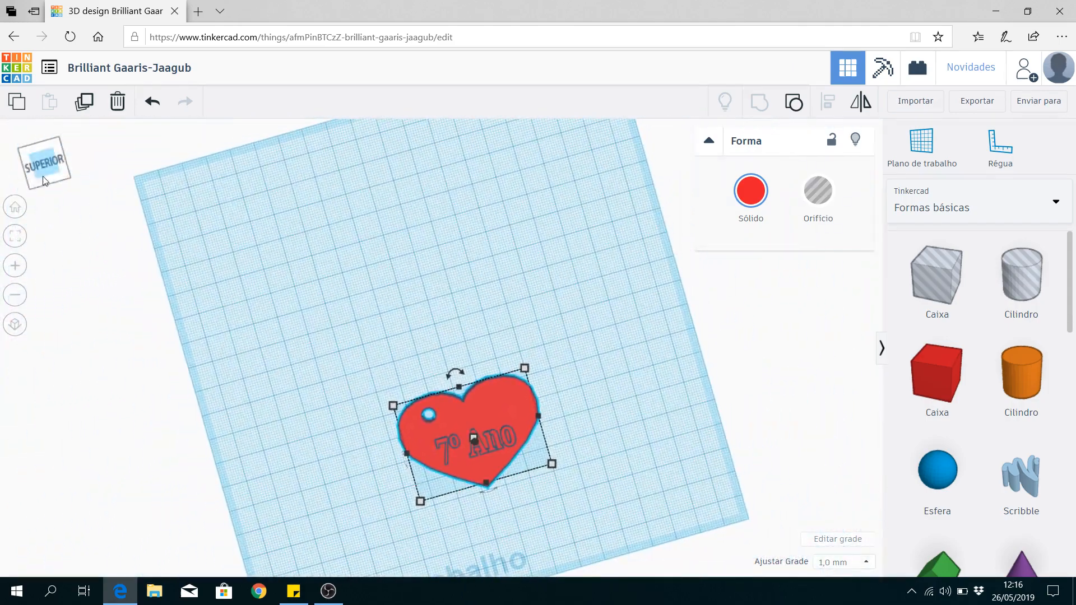
left_click(45, 179)
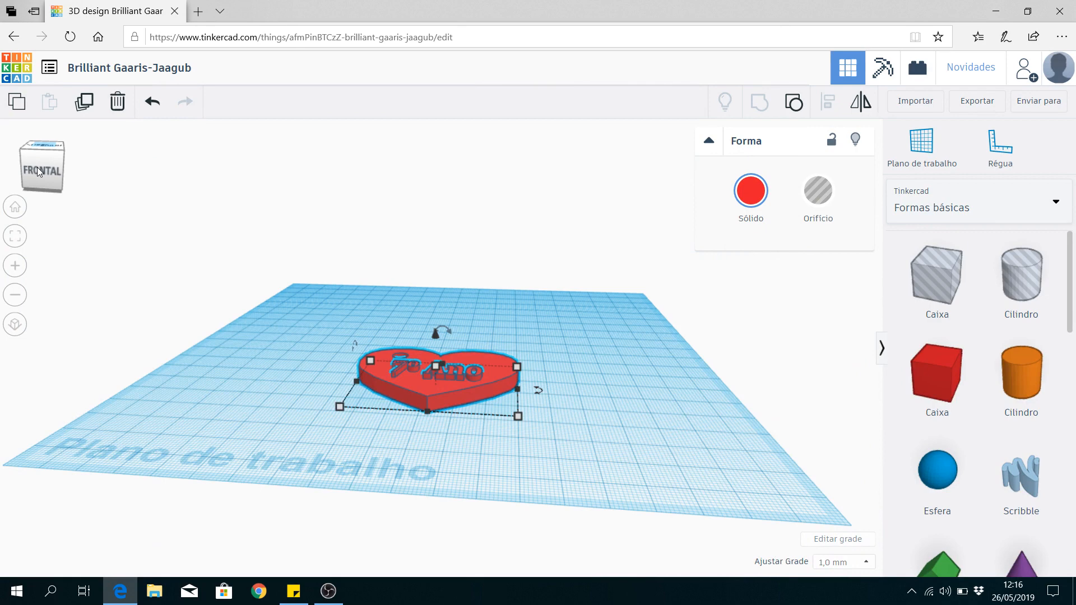
left_click_drag(38, 167, 39, 169)
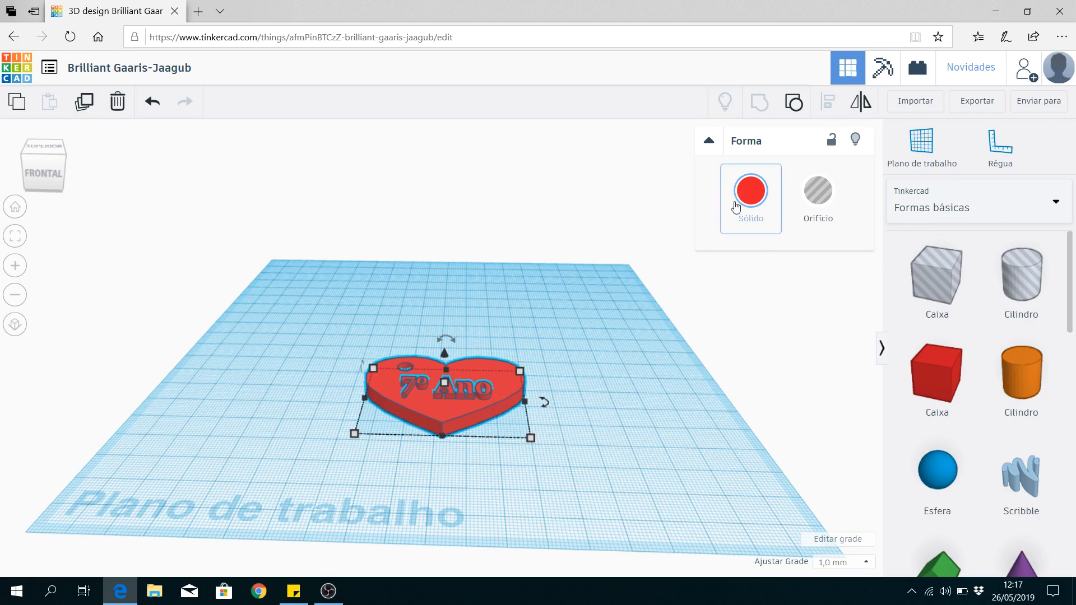
left_click(752, 195)
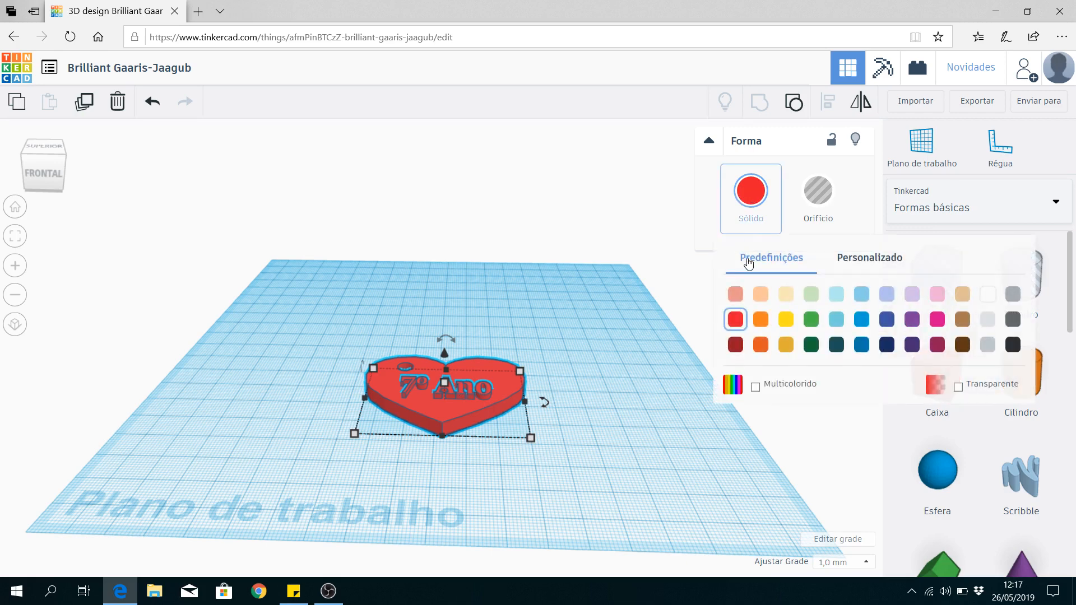
left_click(756, 387)
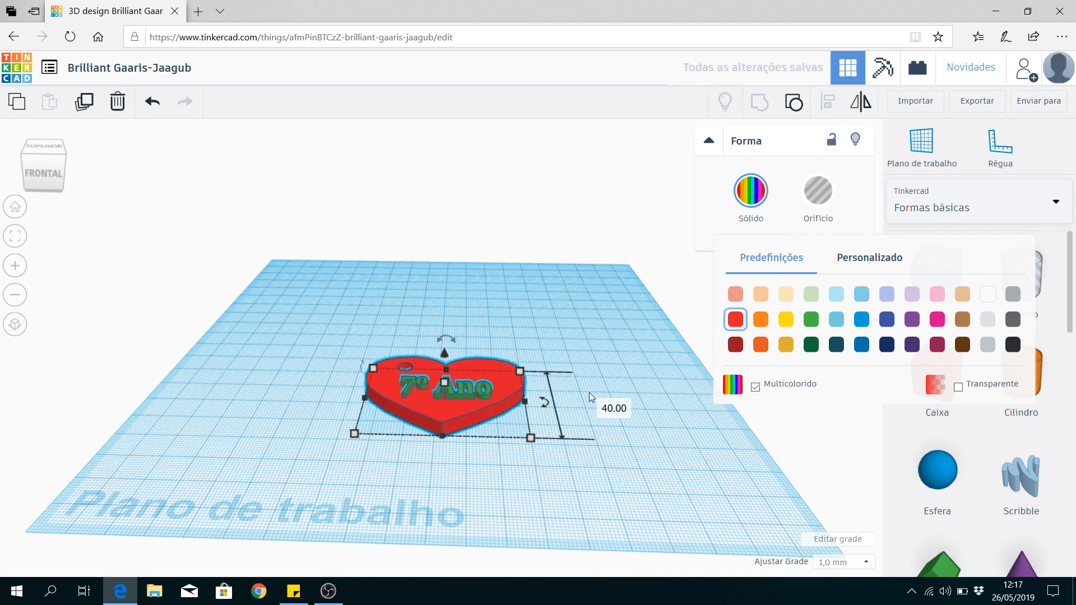
left_click(594, 338)
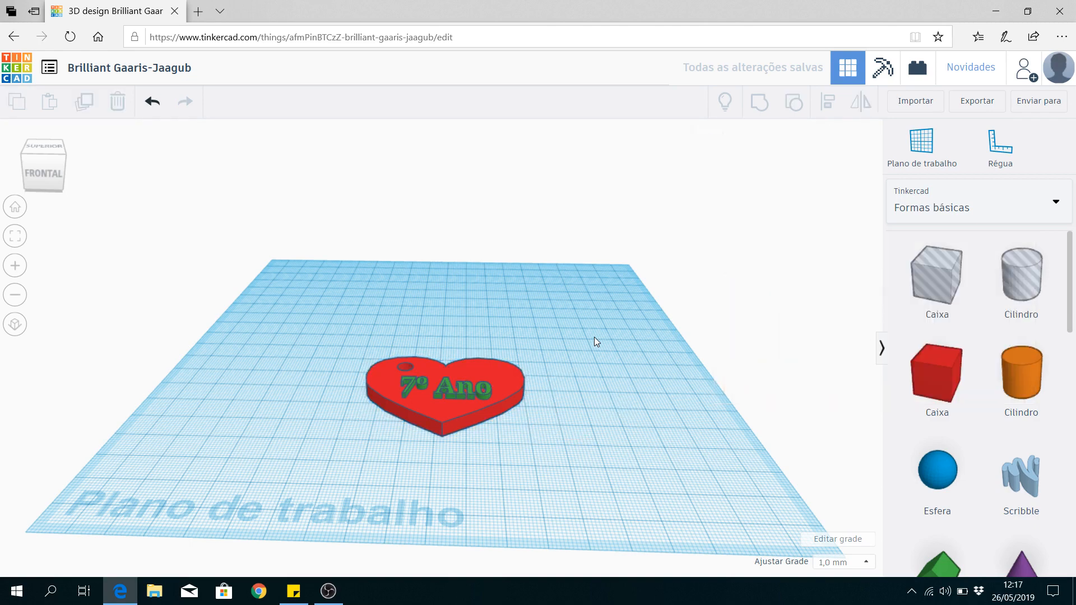
Examine the finished heart, its text and its hole from the front and from above.
left_click(45, 174)
left_click_drag(46, 171, 45, 180)
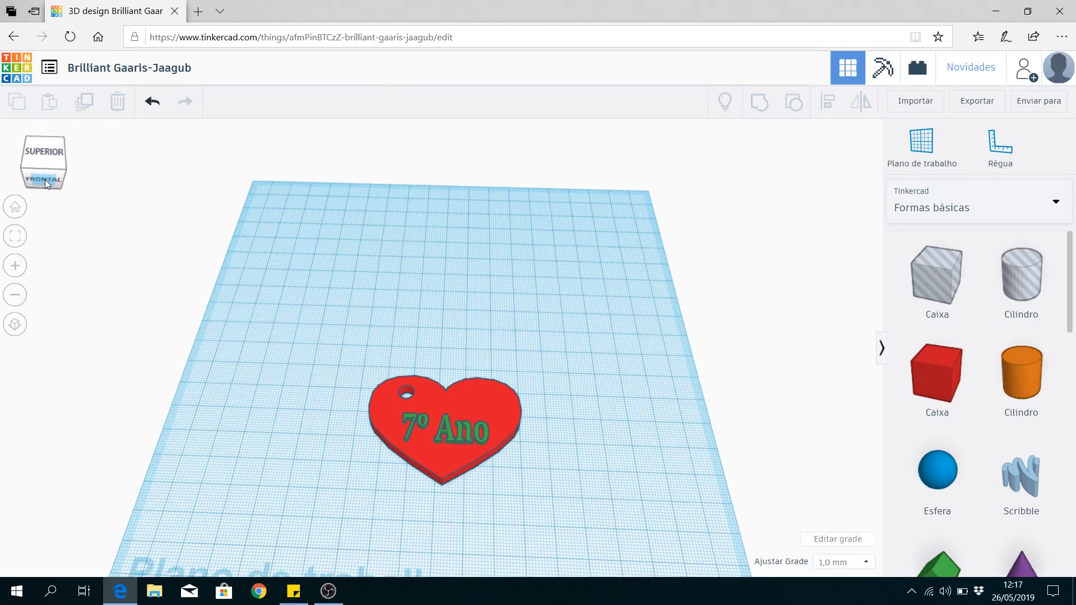
left_click(45, 180)
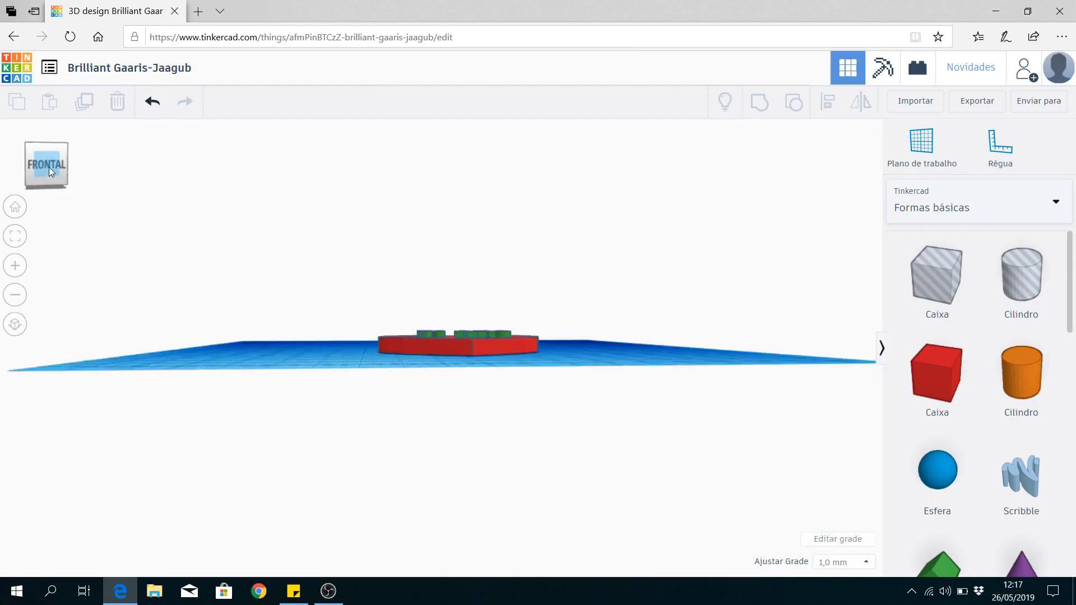
left_click_drag(49, 167, 47, 190)
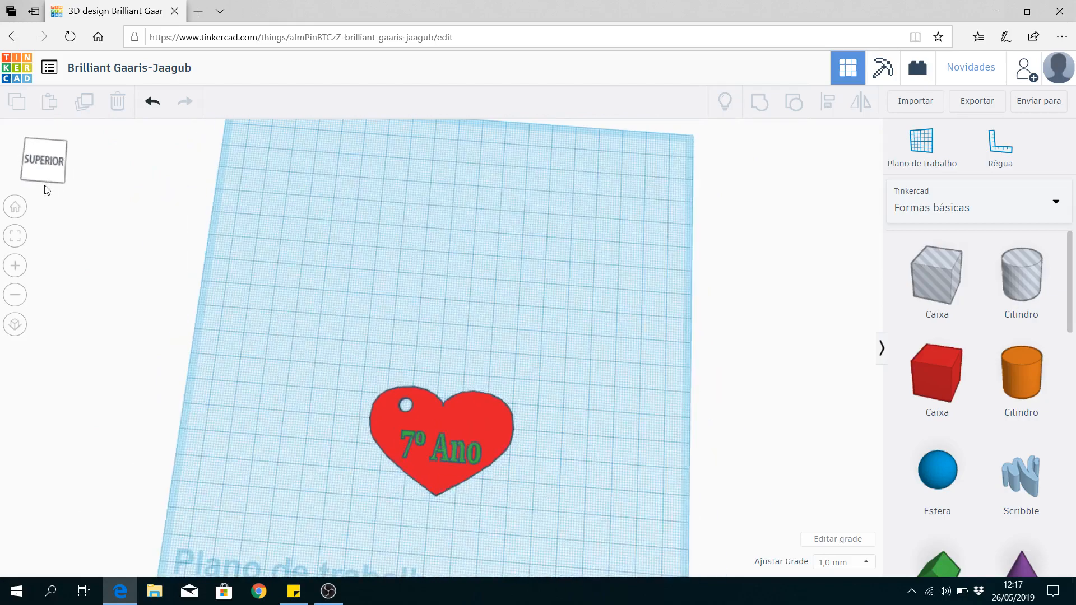
left_click(46, 181)
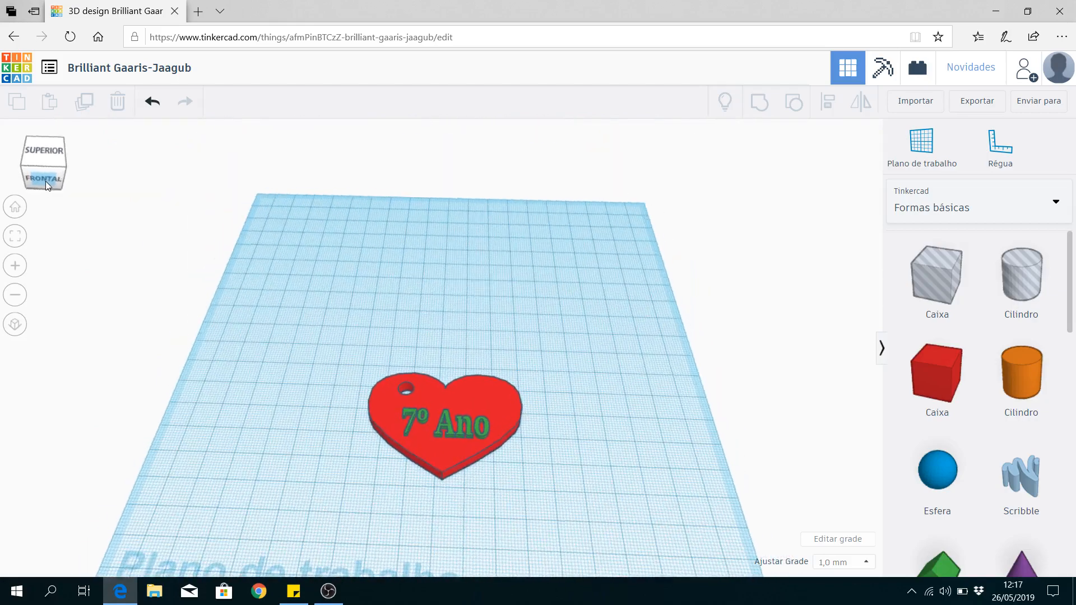
scroll(512, 345, "down", 2)
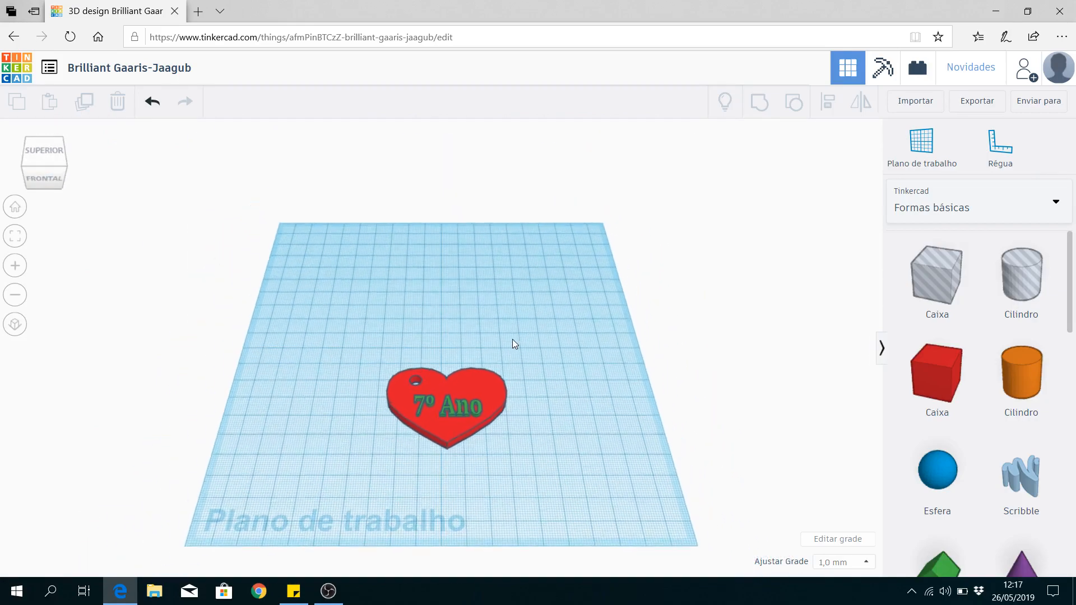